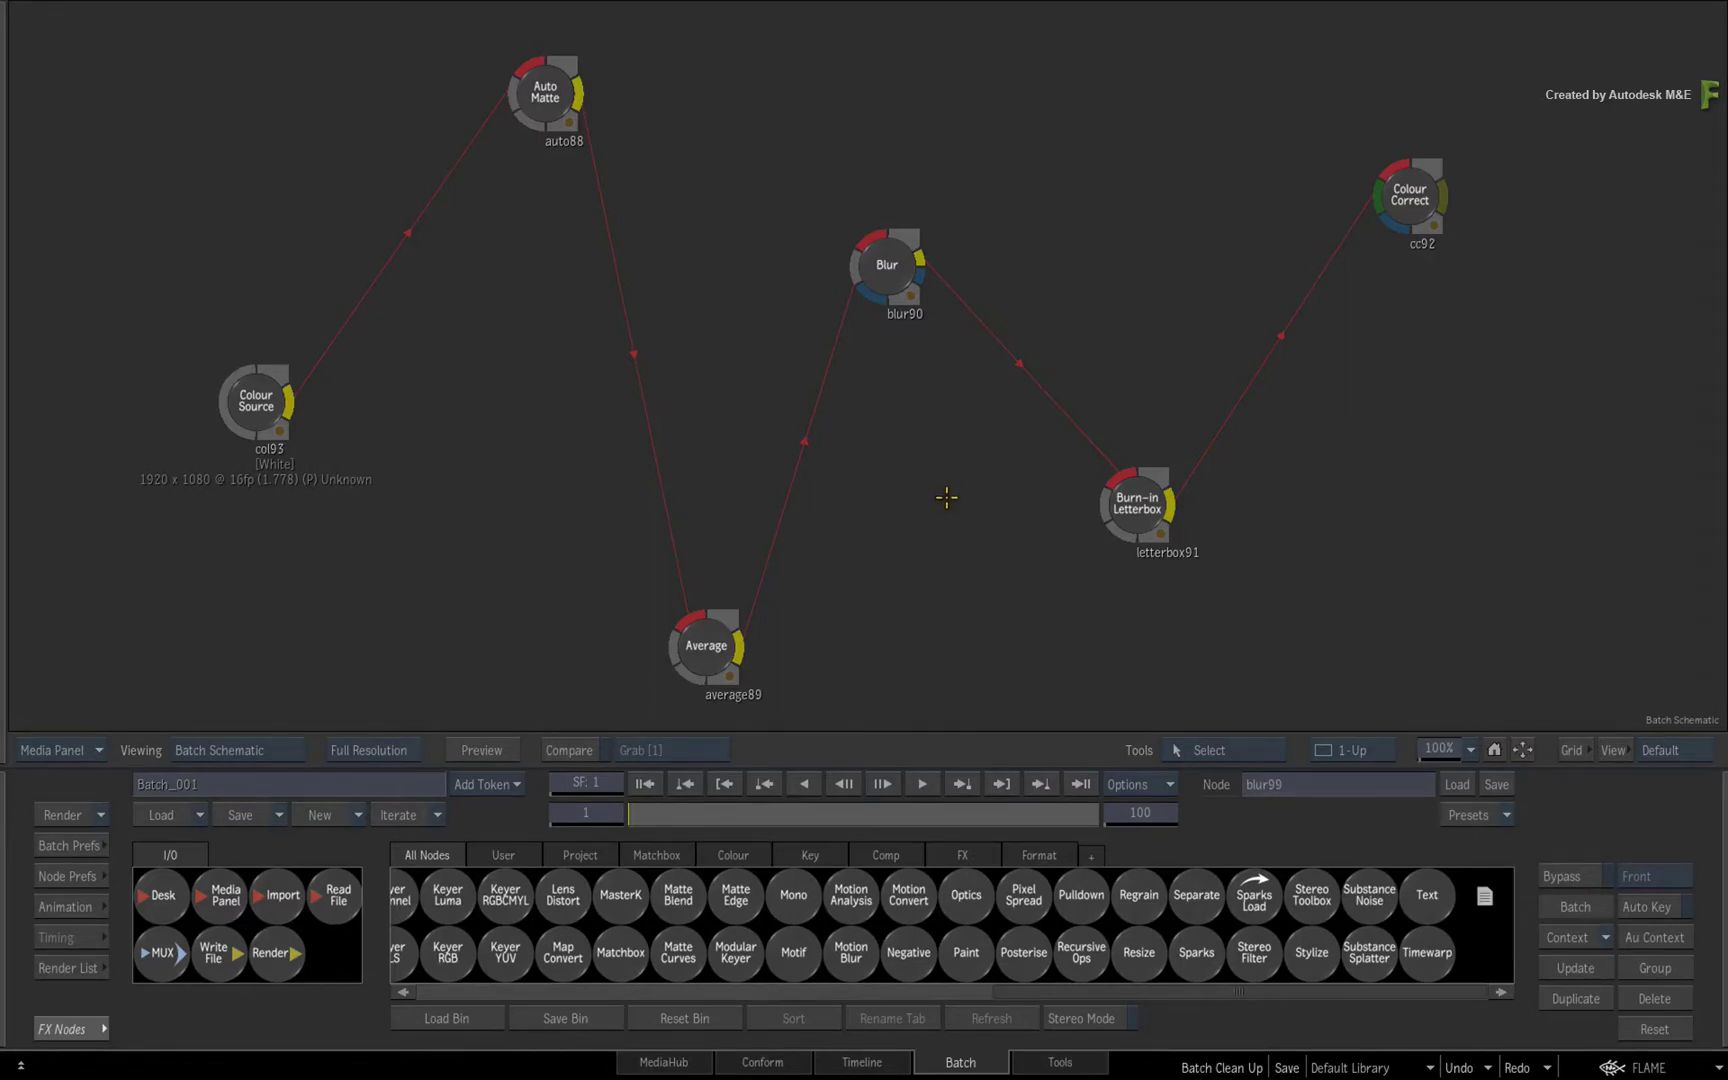
- Pan the schematic slightly right and move the Average node up and left
drag(945, 503, 984, 505)
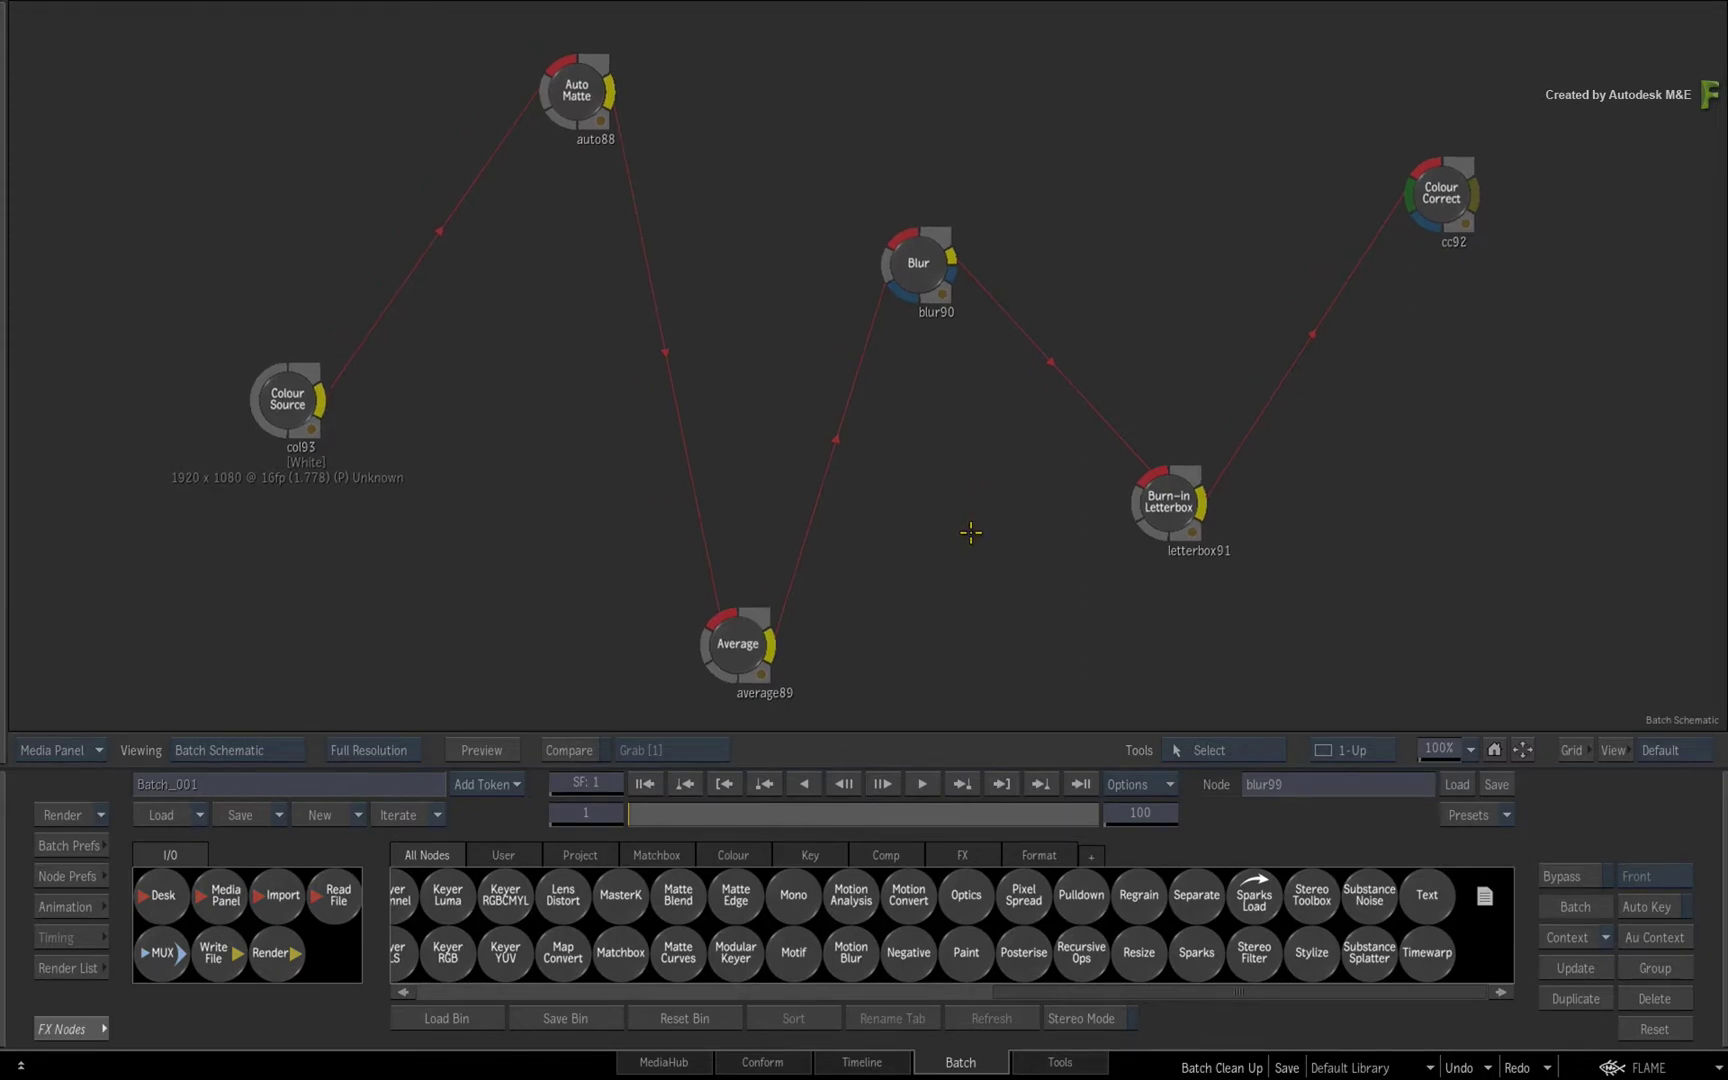
drag(738, 644, 722, 572)
- Reposition Auto Matte and Colour Correct, then apply Clean Up Branch Upstream on Colour Correct
drag(577, 92, 517, 137)
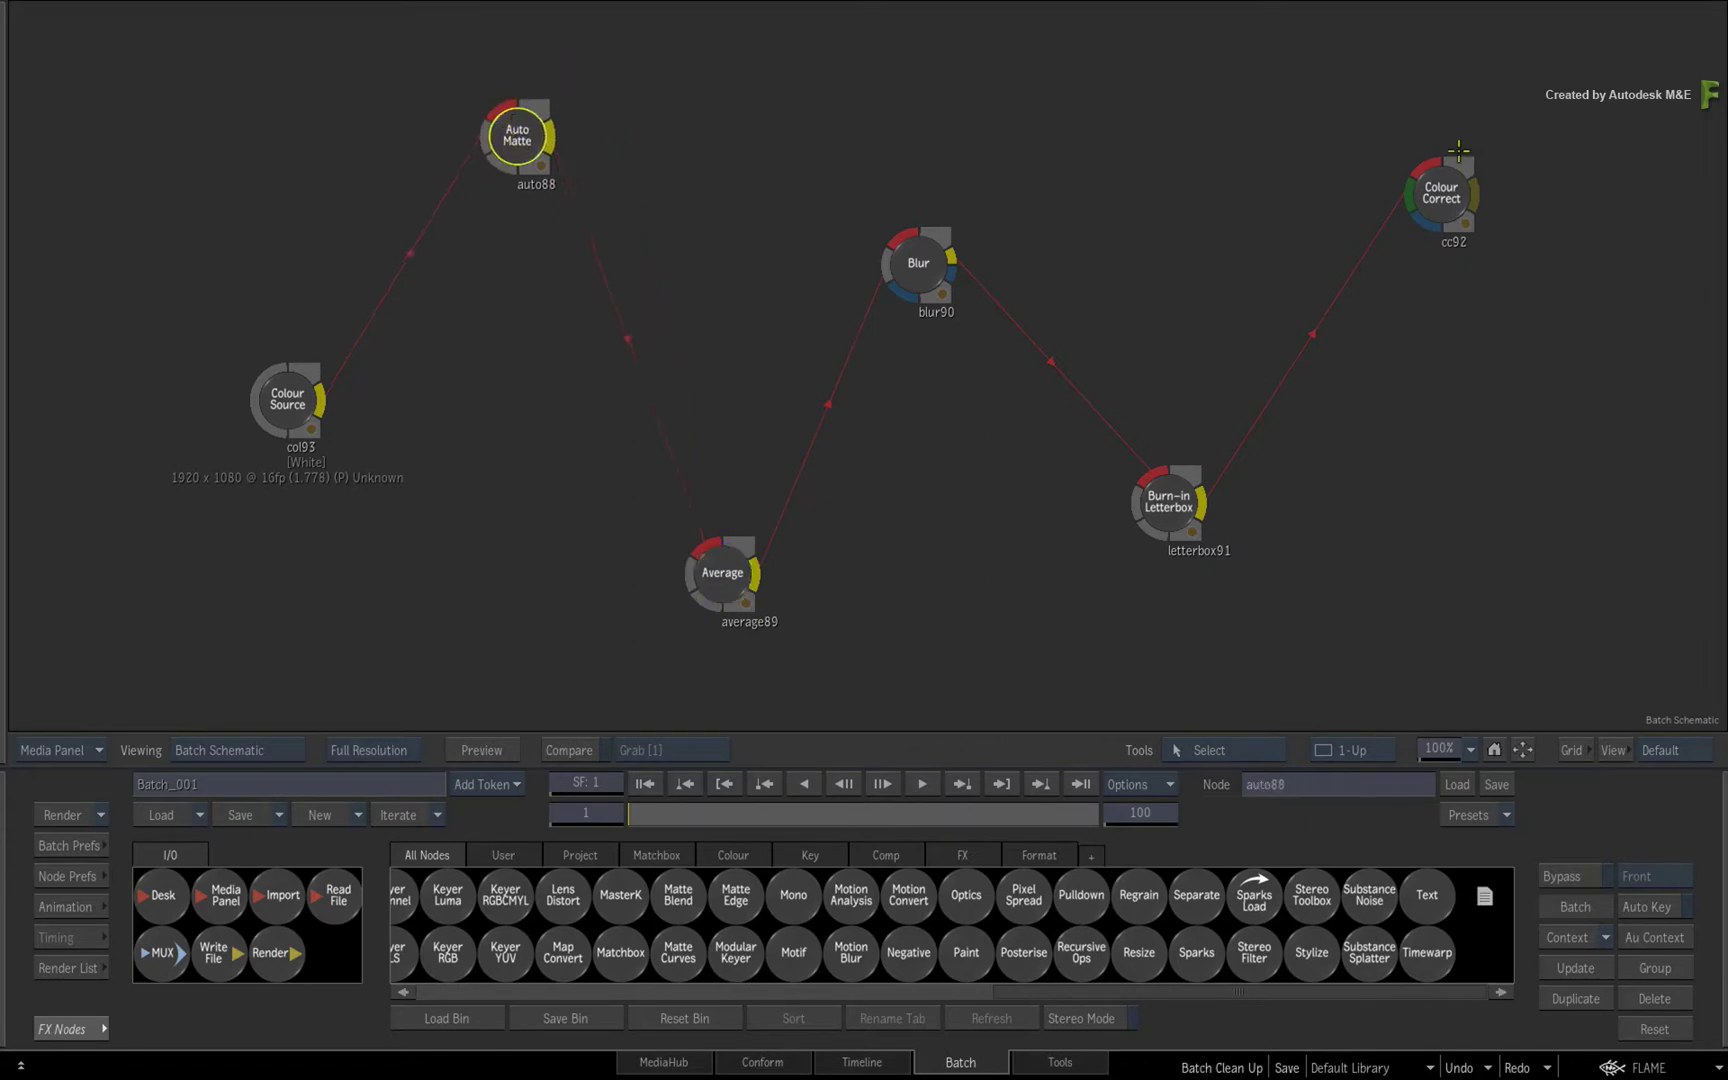
drag(1438, 190, 1366, 230)
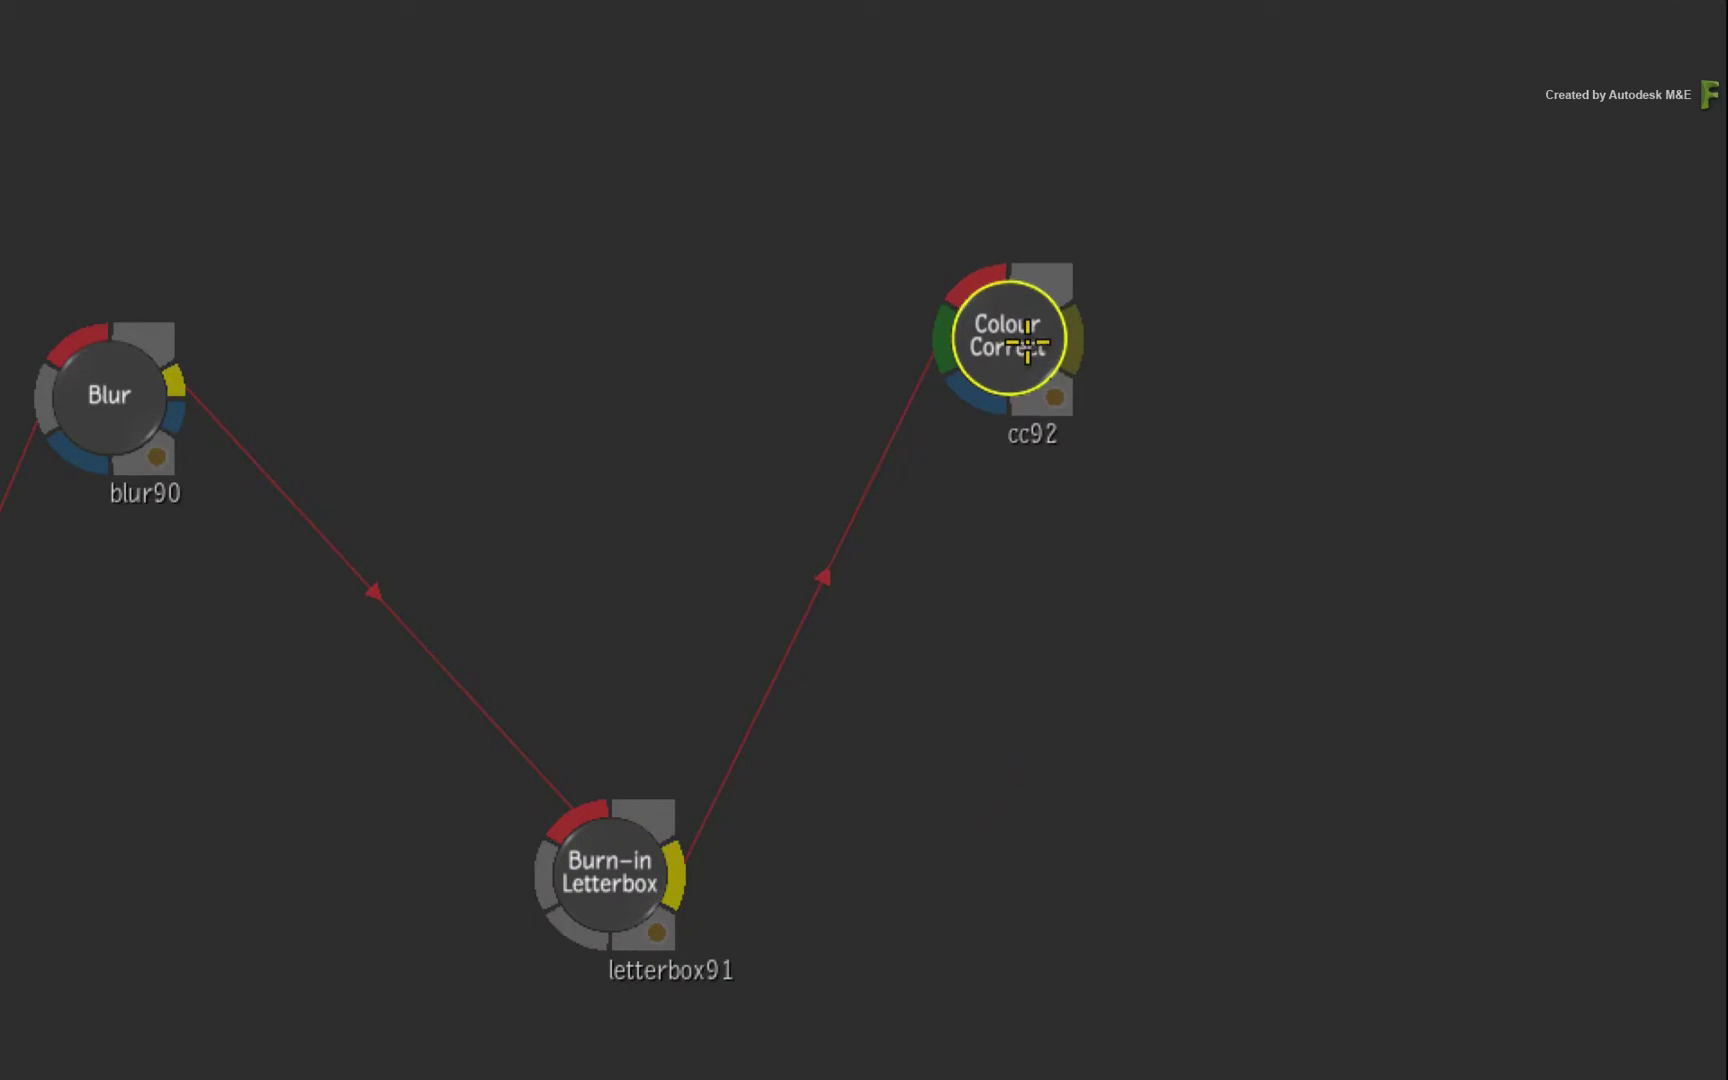
drag(1024, 356, 1054, 373)
right_click(1050, 375)
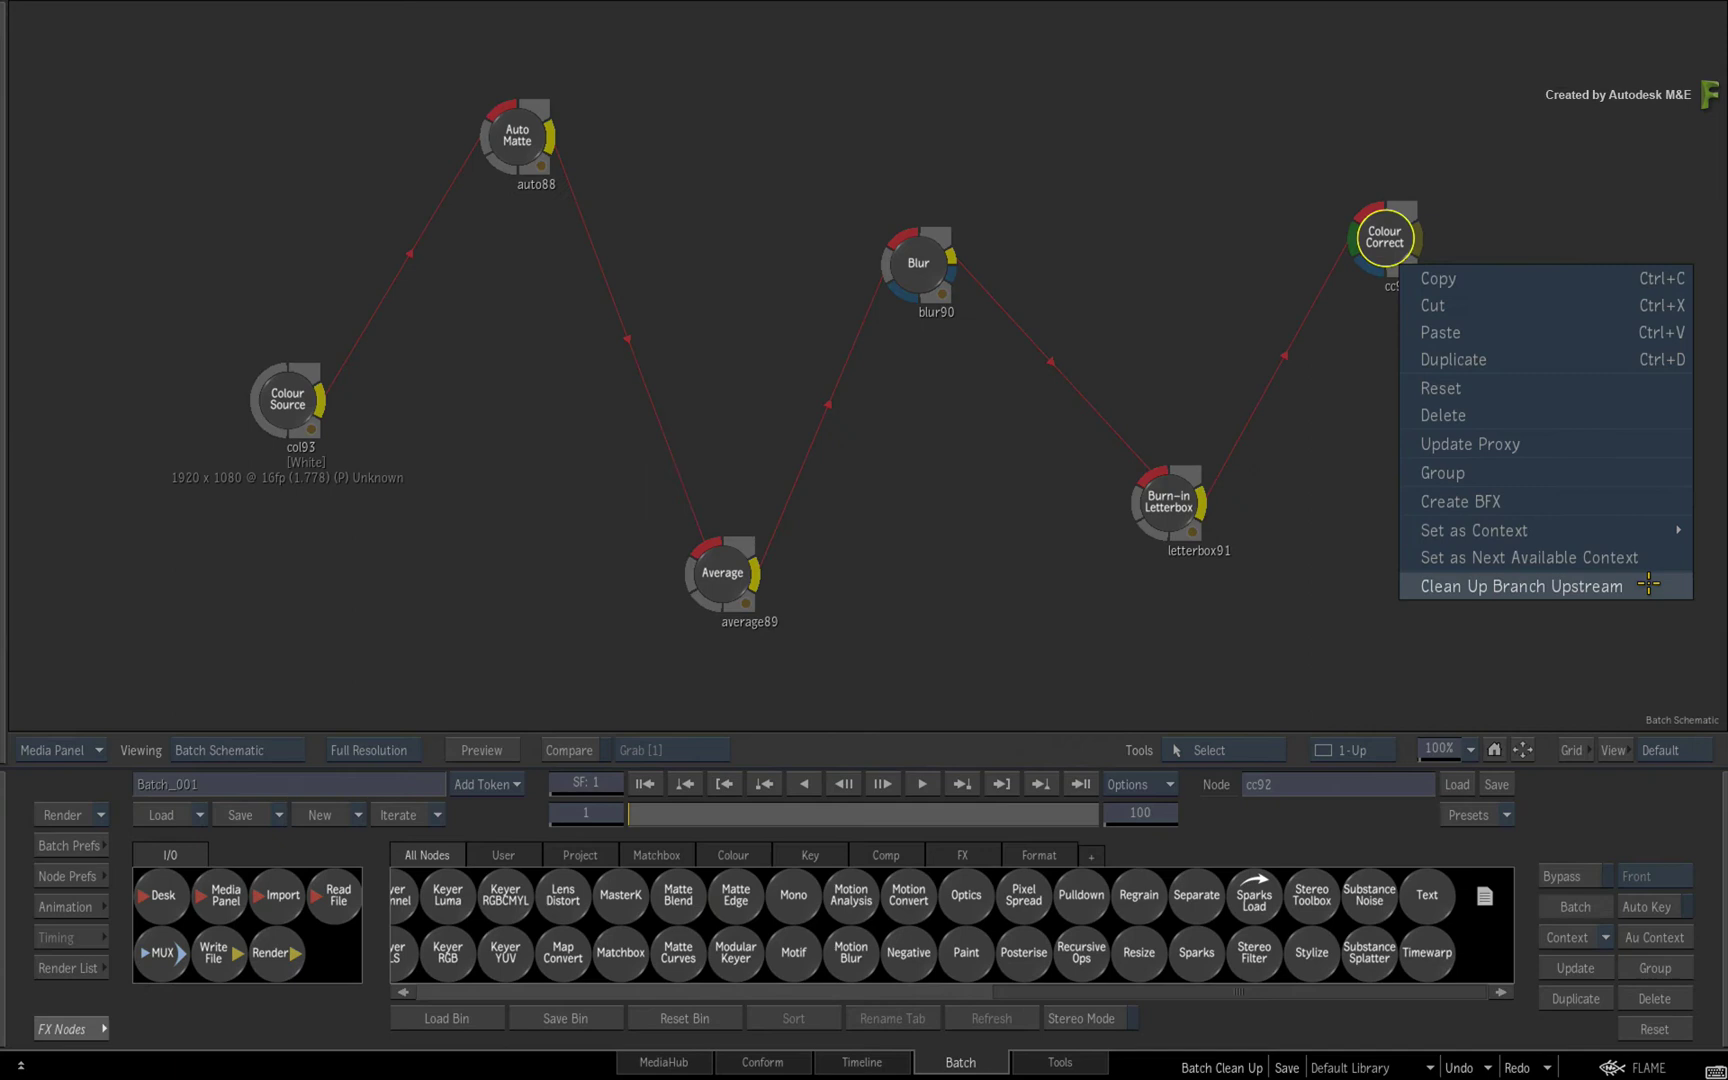
click(1648, 585)
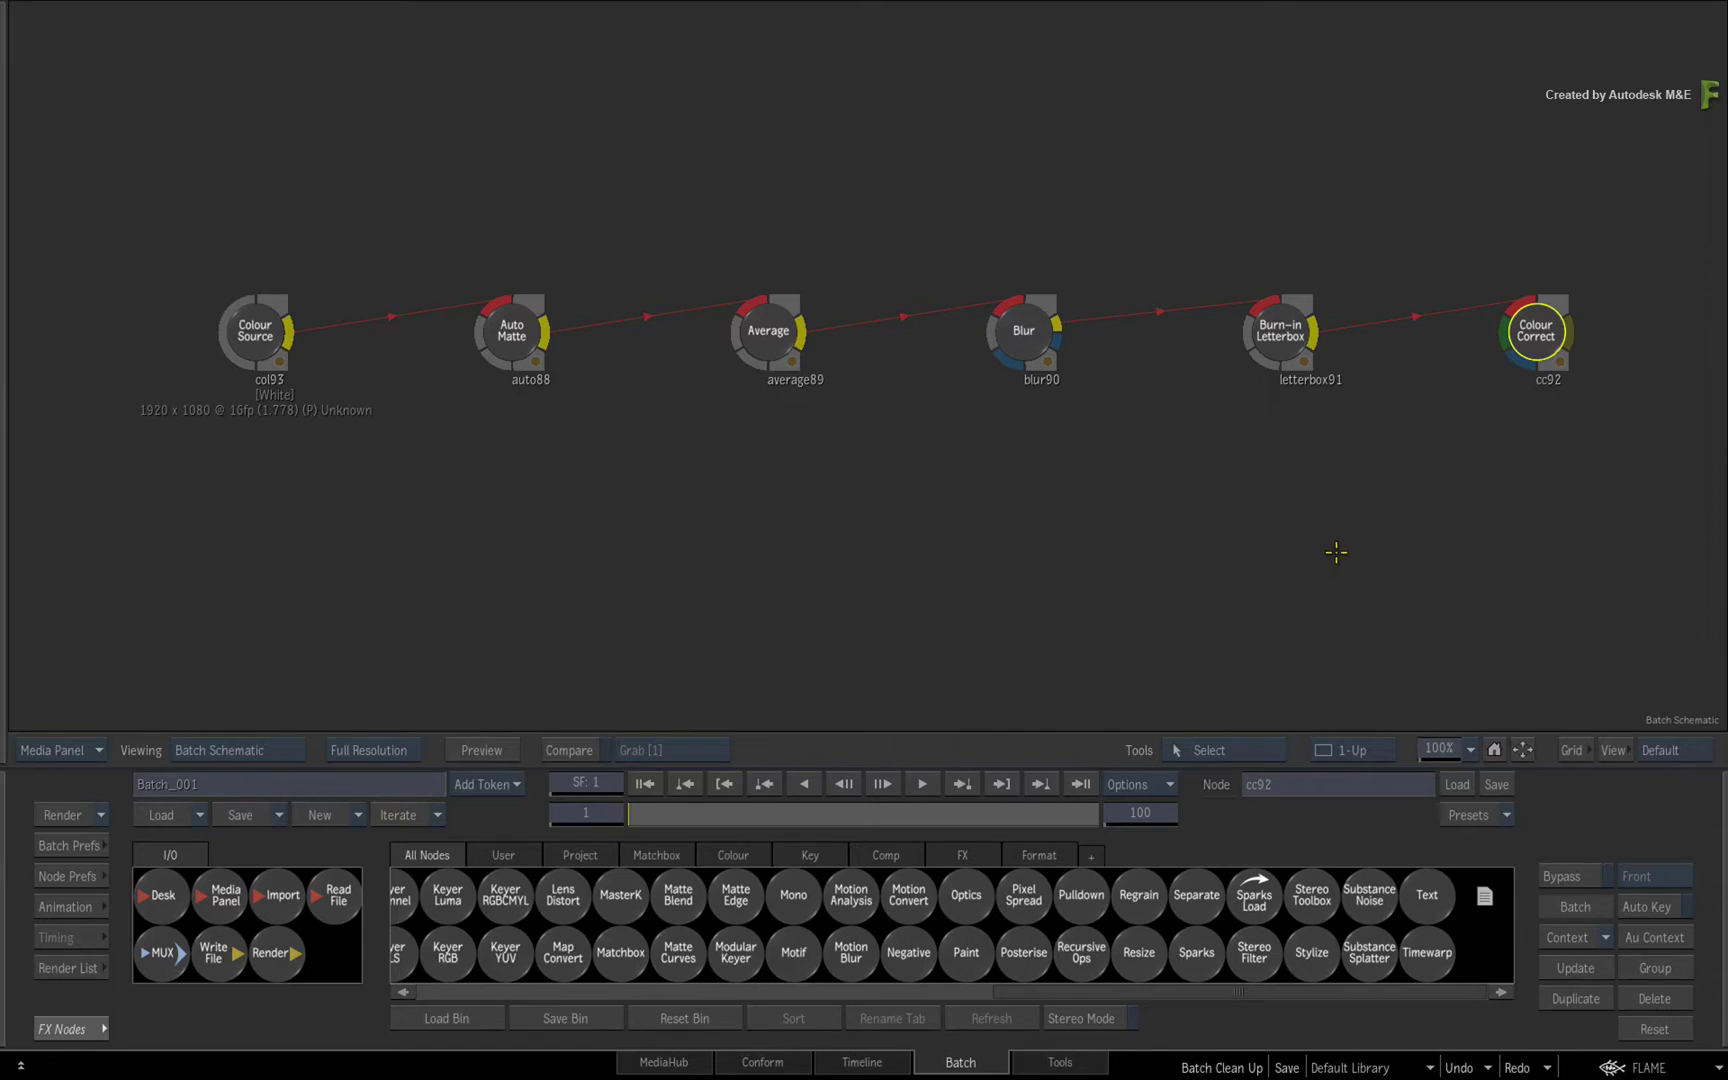
- Undo the branch cleanup and pan the view up and left toward the other network
key(ctrl+z)
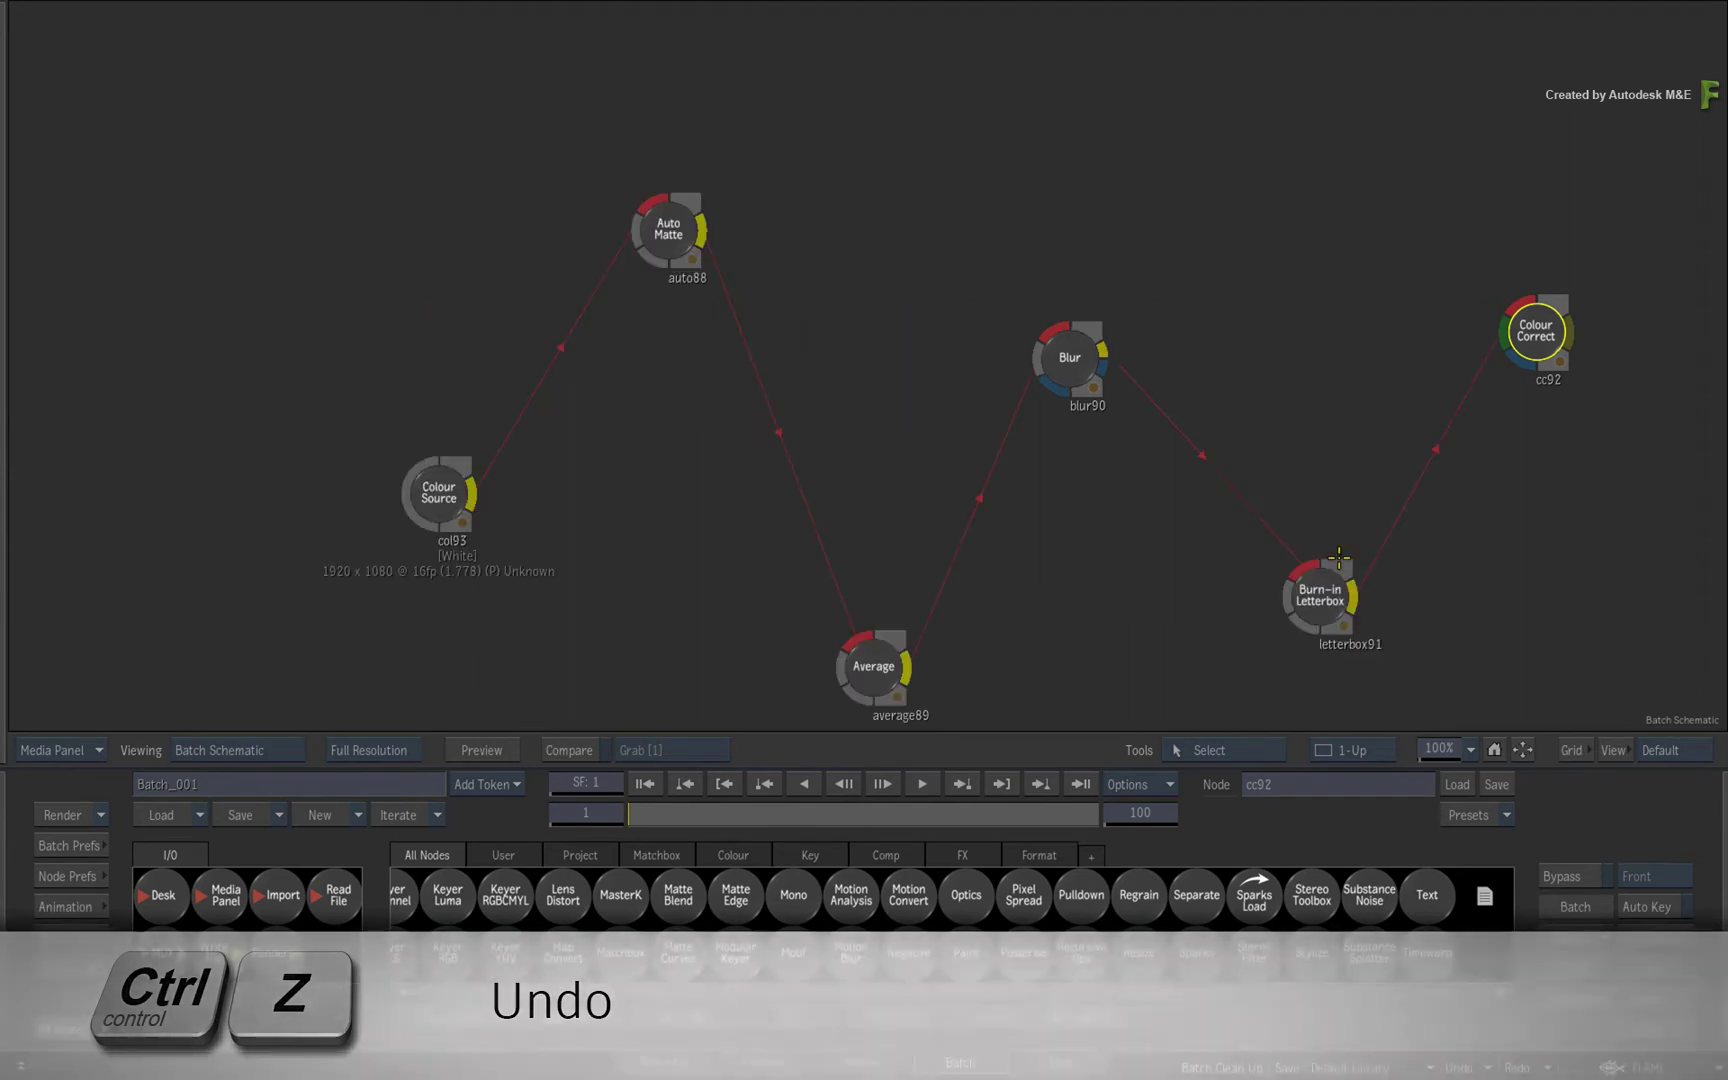
drag(1458, 536, 1388, 436)
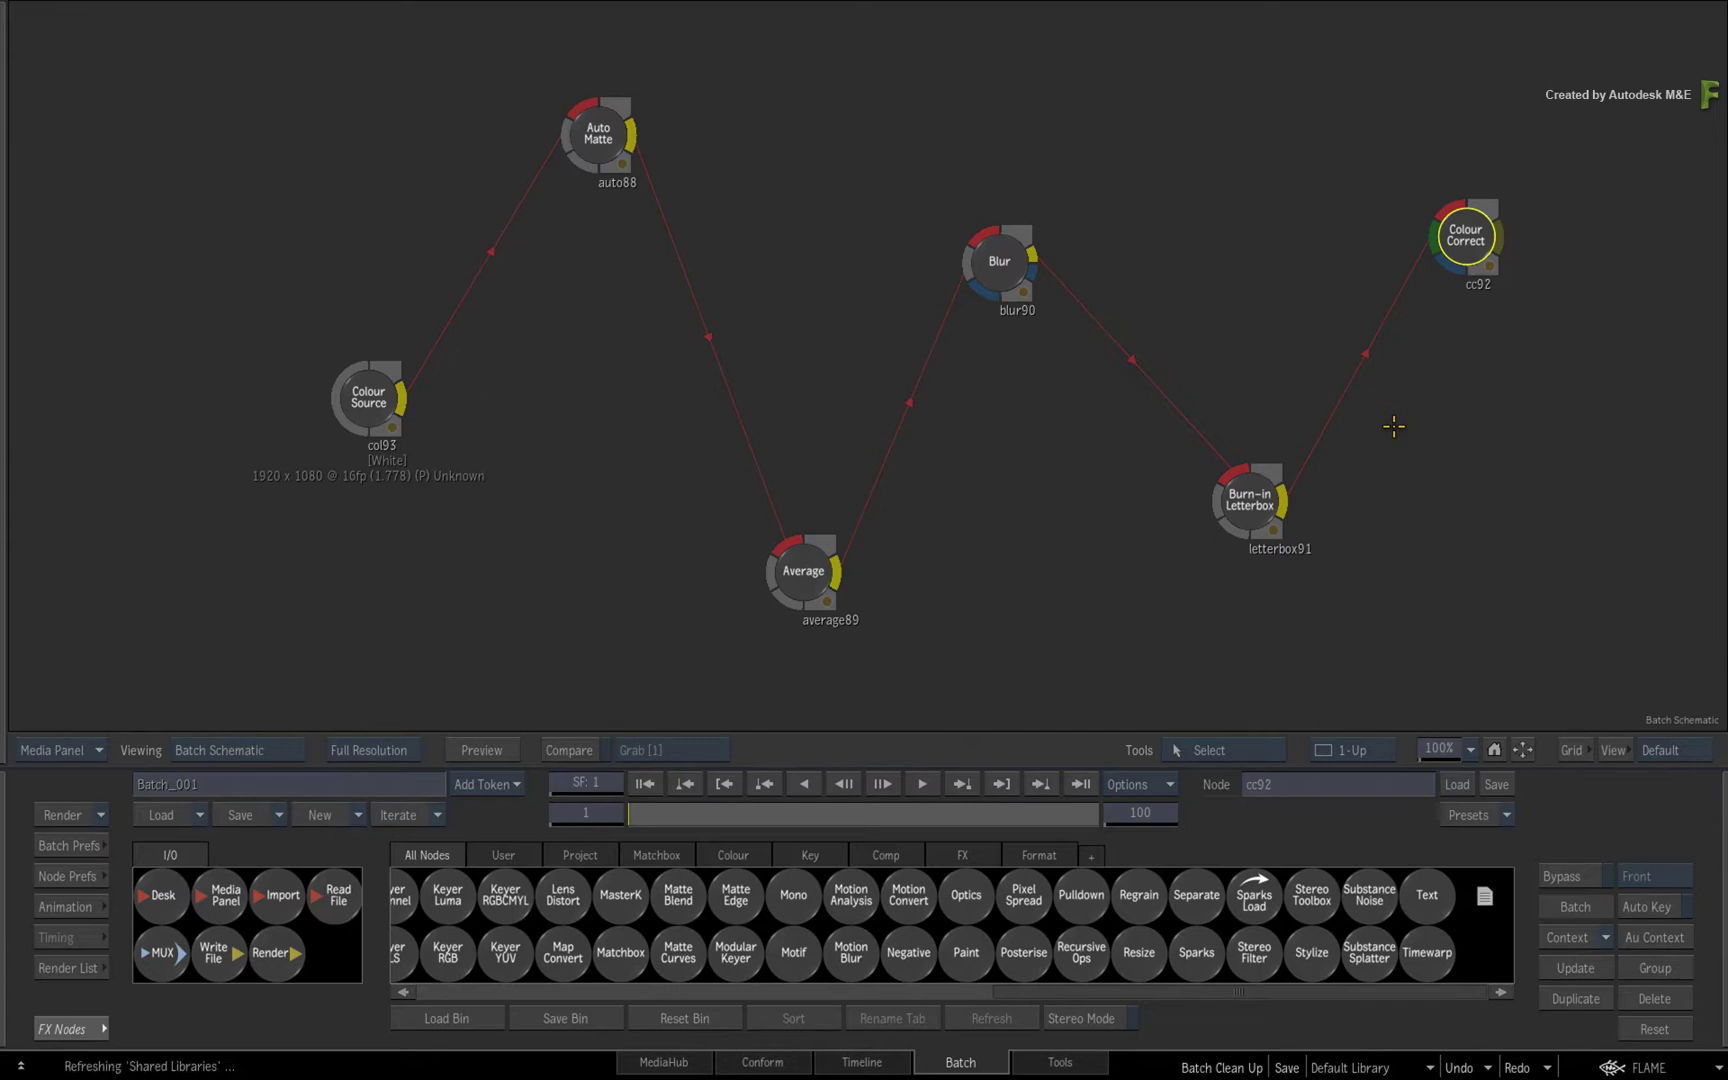
- Bring the larger Colour Source, Action, Blur and Comp network into view and right-click empty canvas
drag(1523, 457, 990, 487)
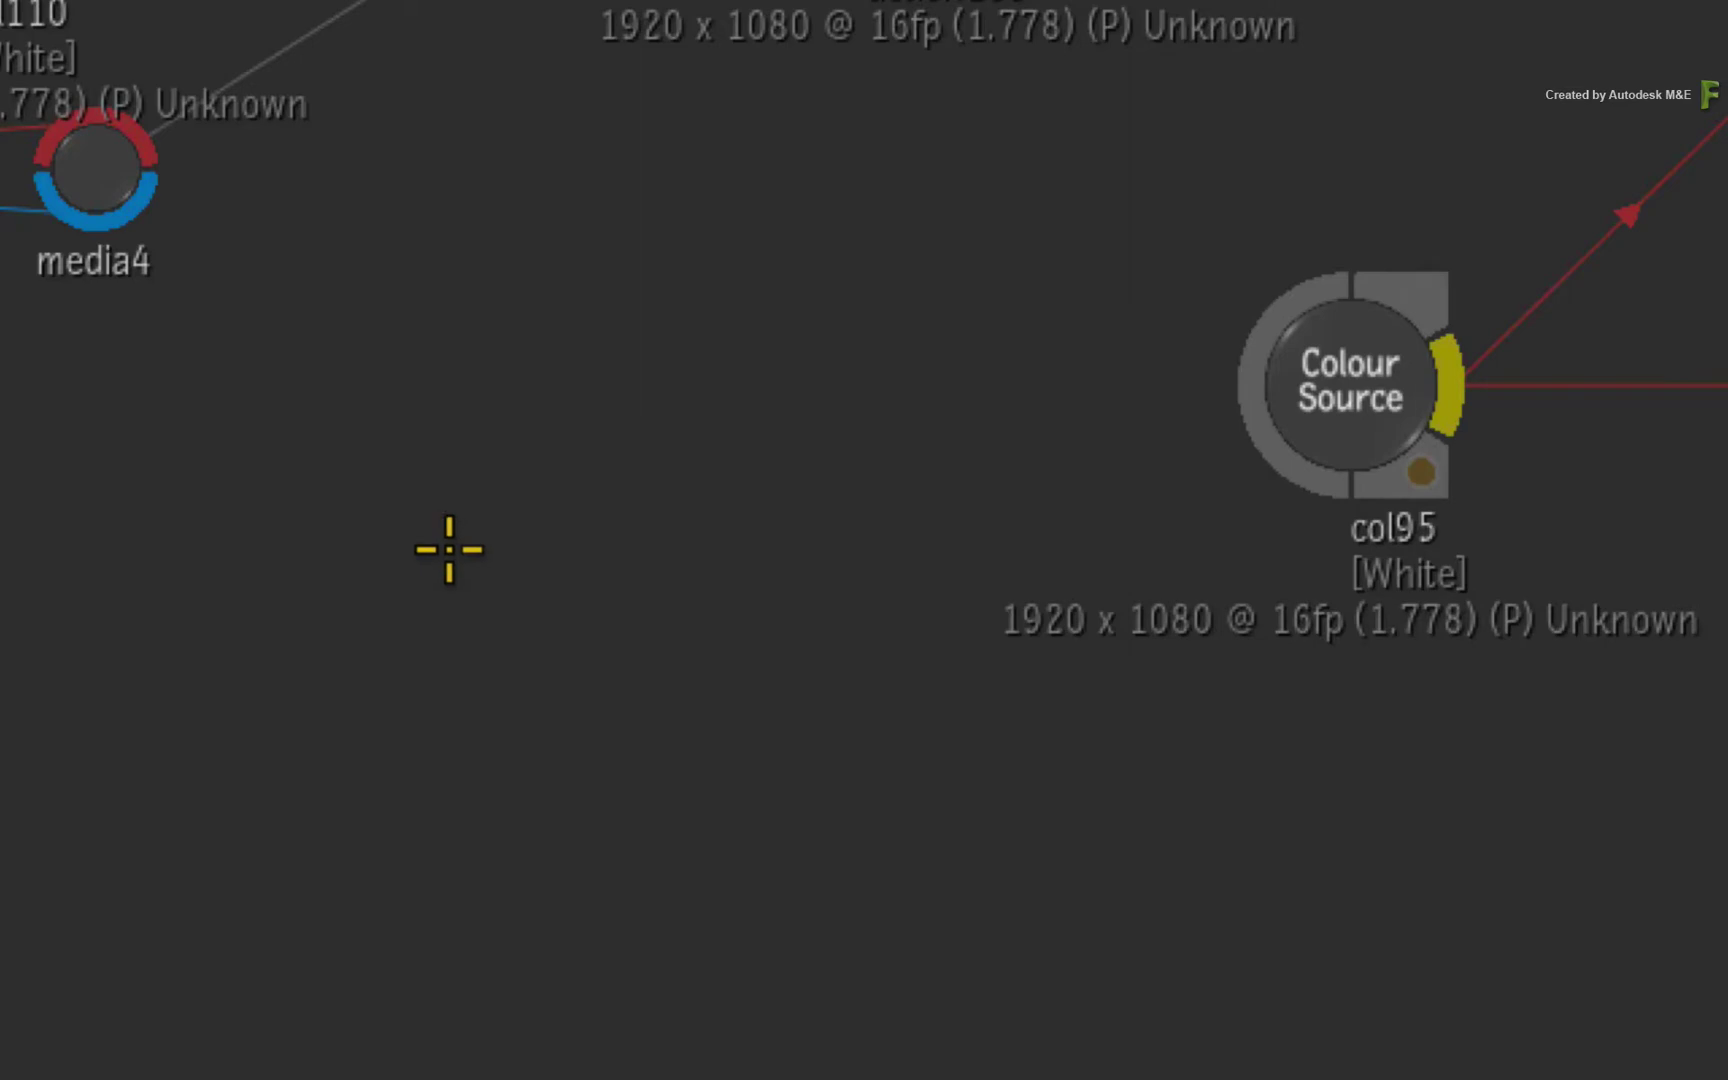
right_click(478, 503)
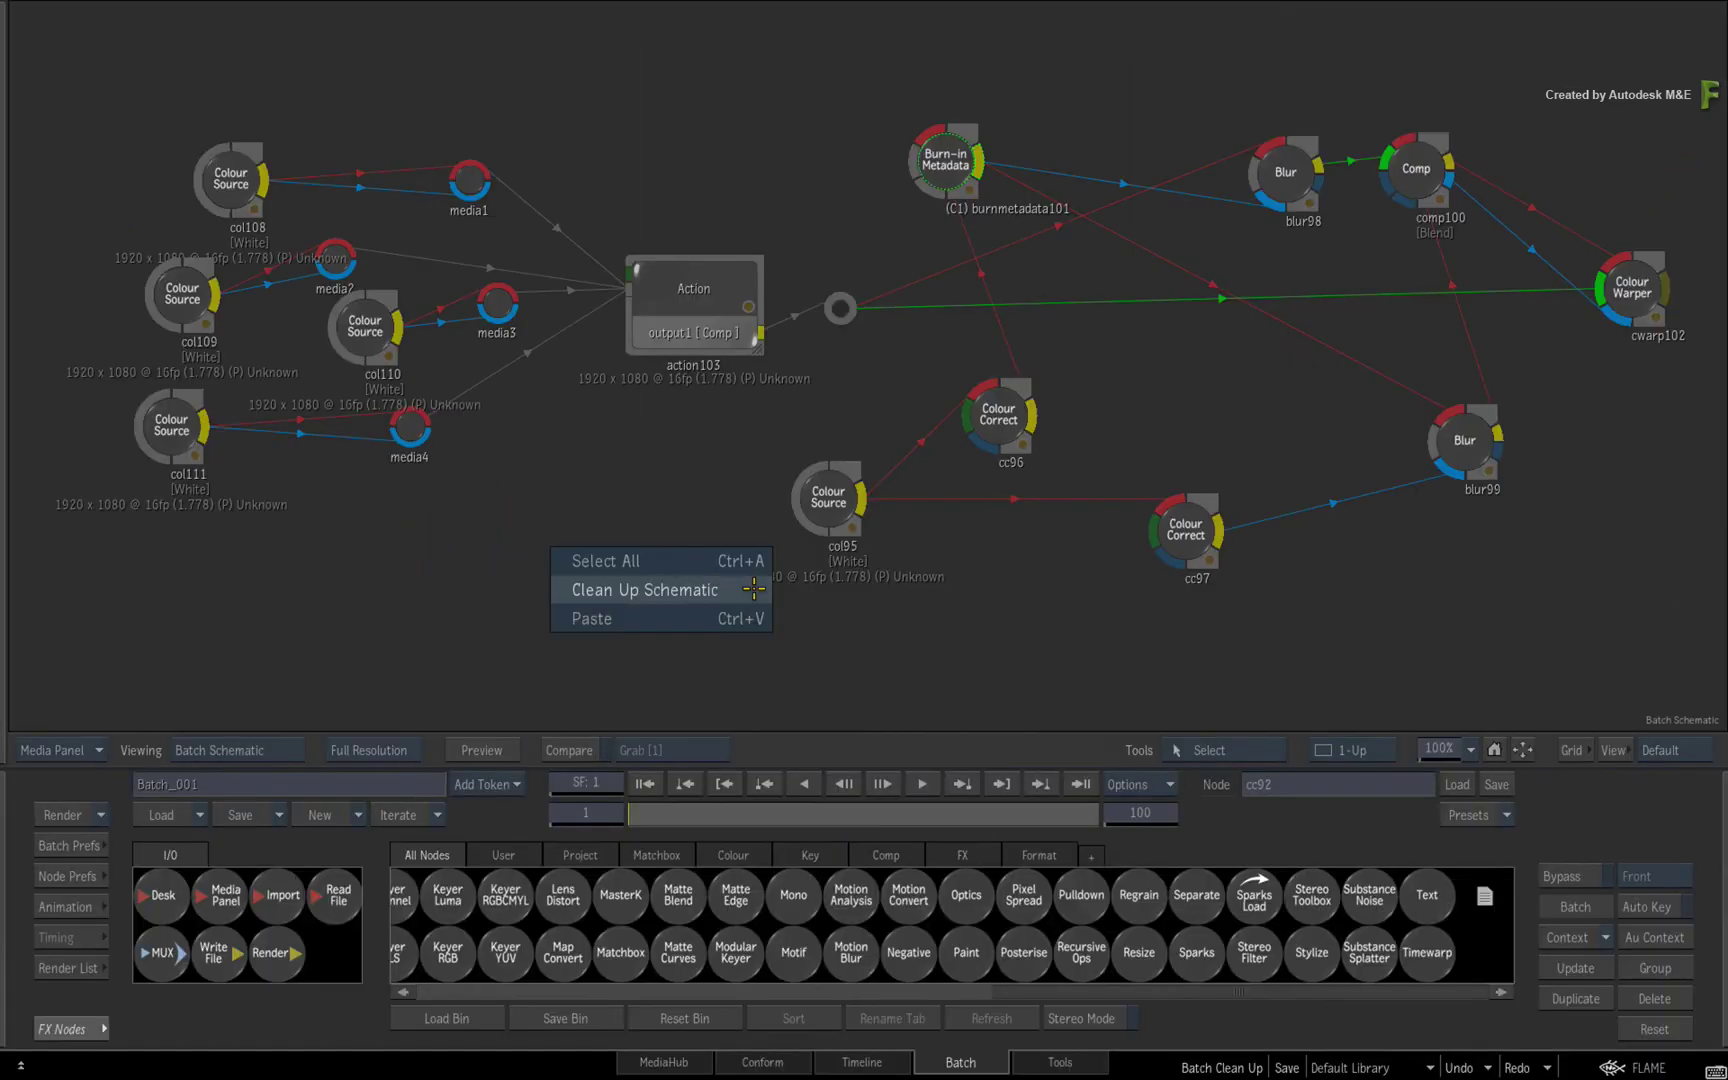
- Apply Clean Up Schematic and pan across the tidied rows from col108 through cc92 and cwarp102
click(754, 589)
drag(733, 586, 1628, 104)
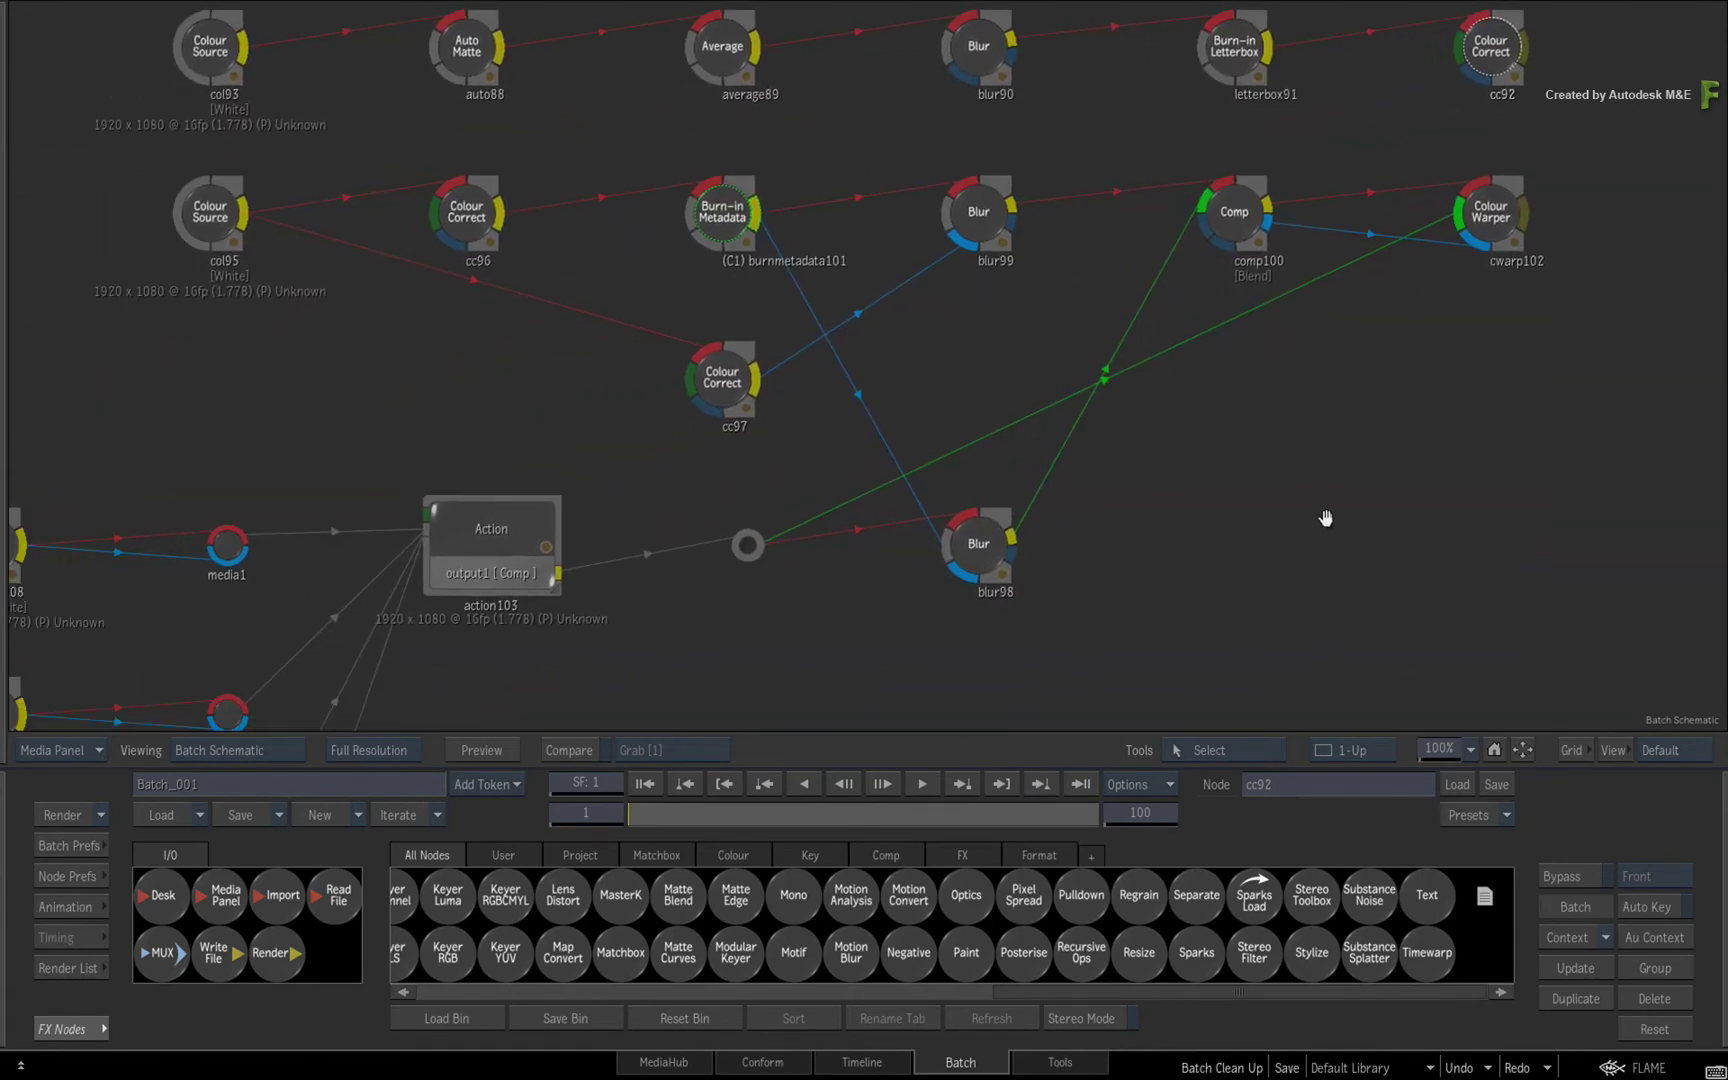
drag(1327, 513, 1722, 272)
drag(1320, 583, 1336, 623)
drag(1585, 402, 1177, 594)
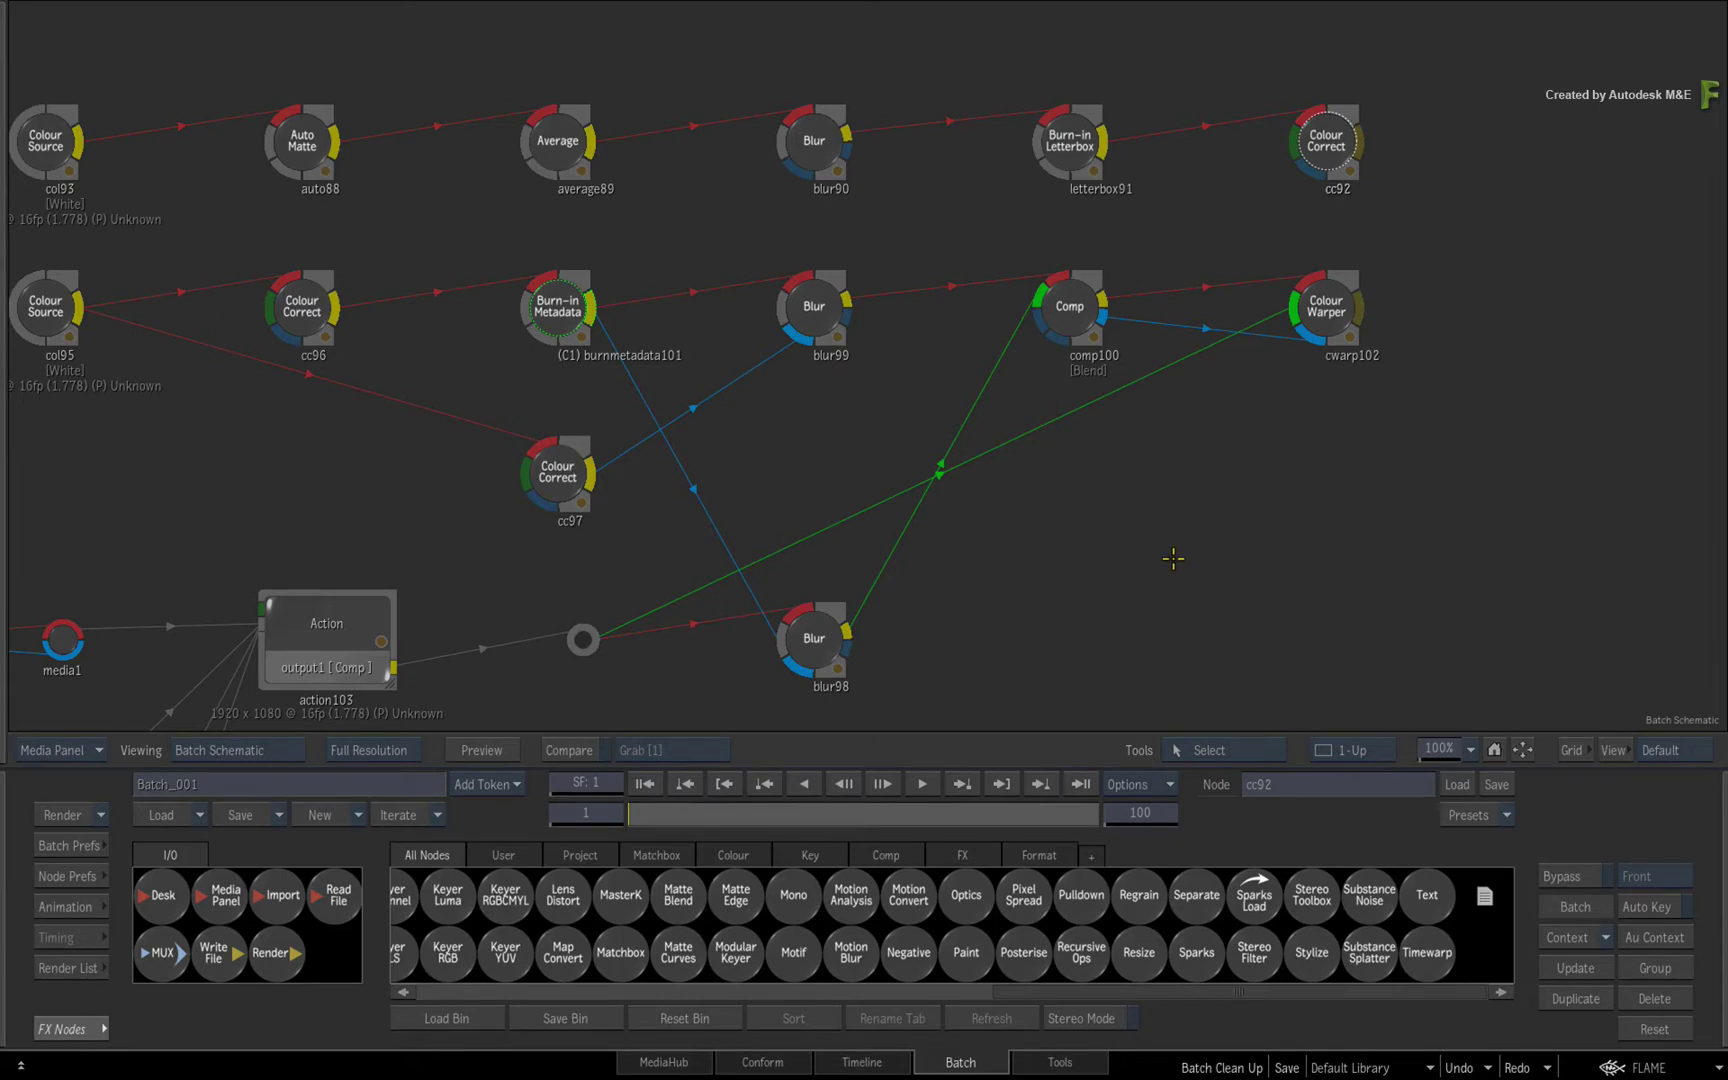
drag(1192, 532, 1411, 650)
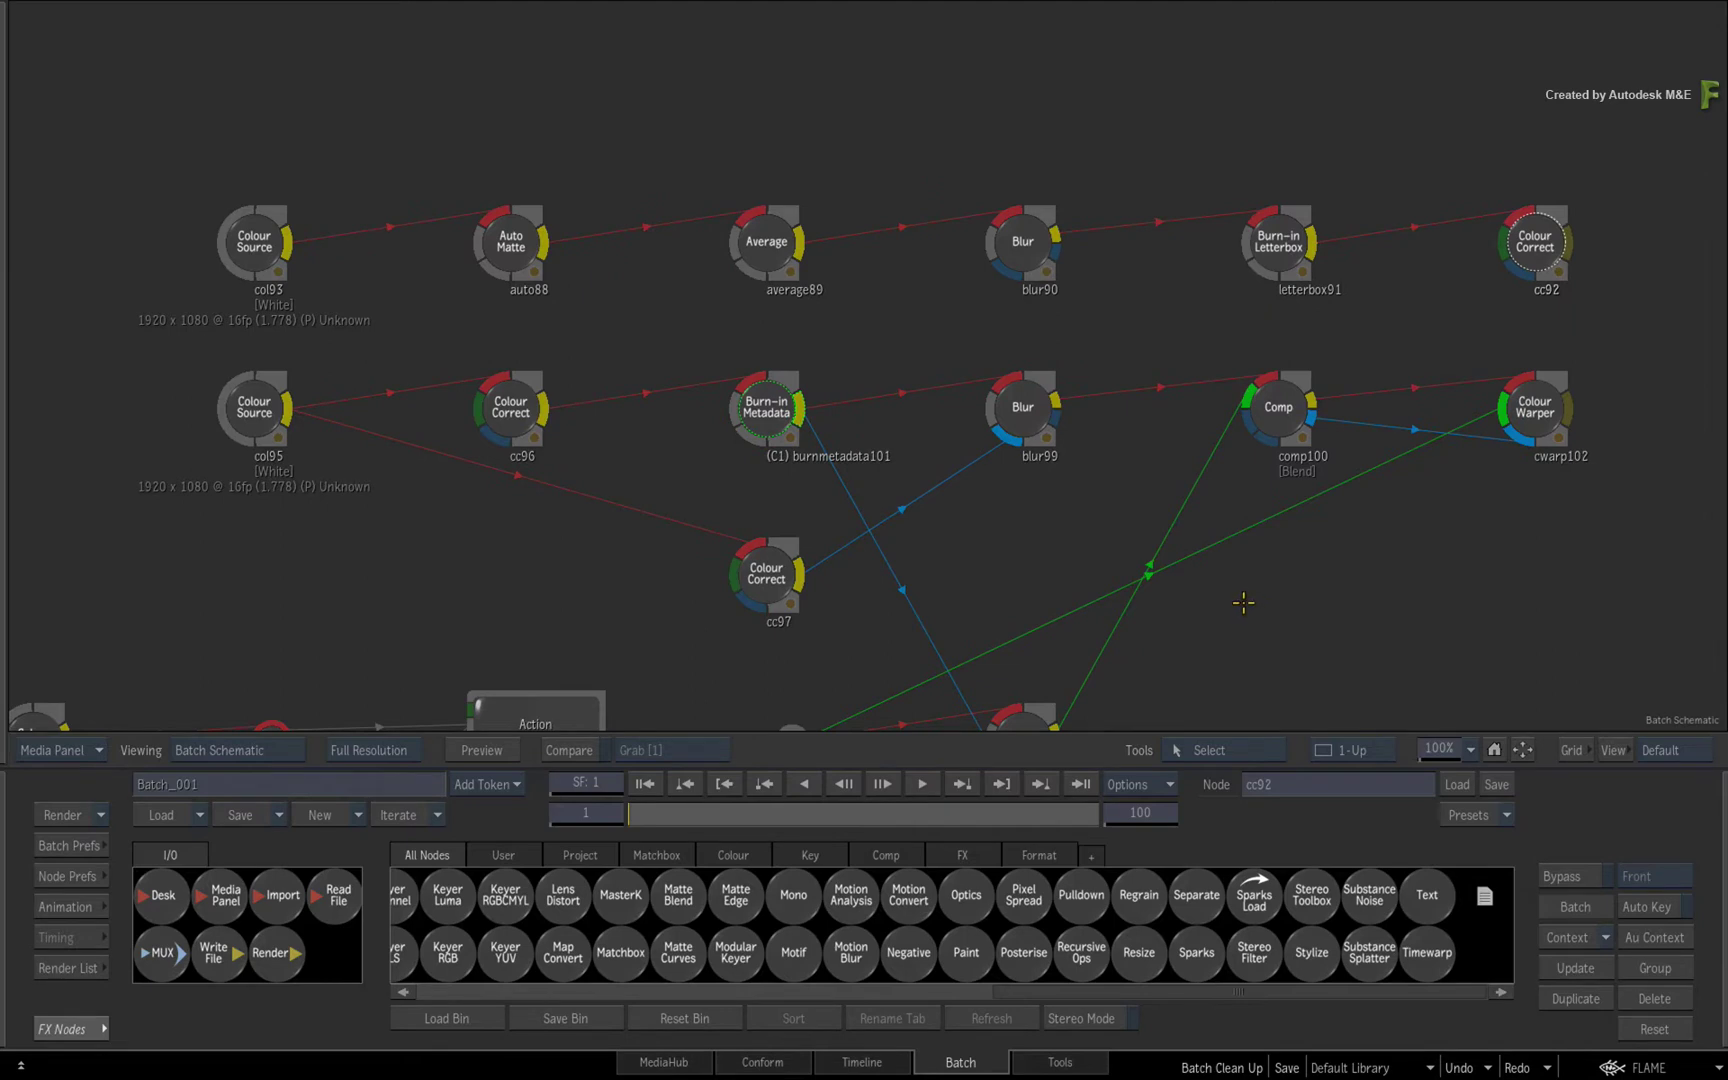
- Undo the schematic-wide cleanup and pan to the Burn-in, Blur and Comp nodes
key(ctrl+z)
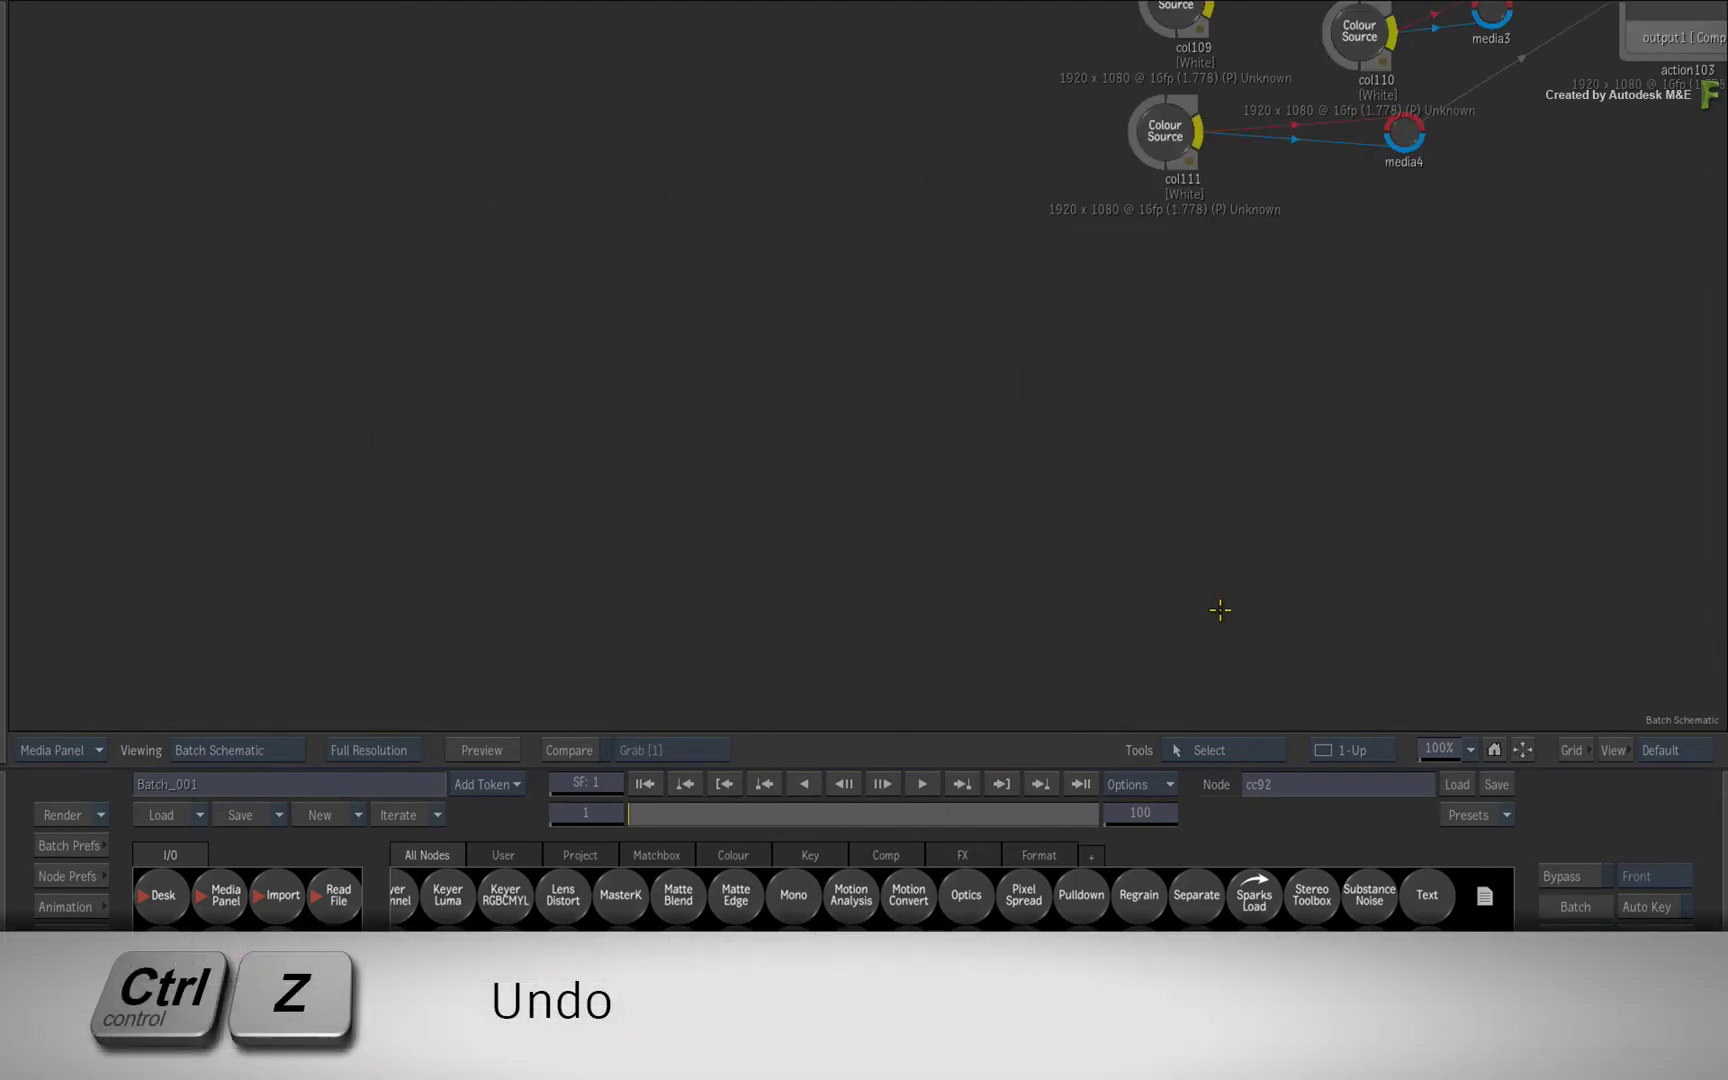
mouse_move(1466, 420)
mouse_down()
mouse_move(1013, 665)
mouse_move(733, 785)
mouse_up()
mouse_move(1342, 509)
mouse_down()
mouse_move(964, 490)
mouse_move(1034, 496)
mouse_up()
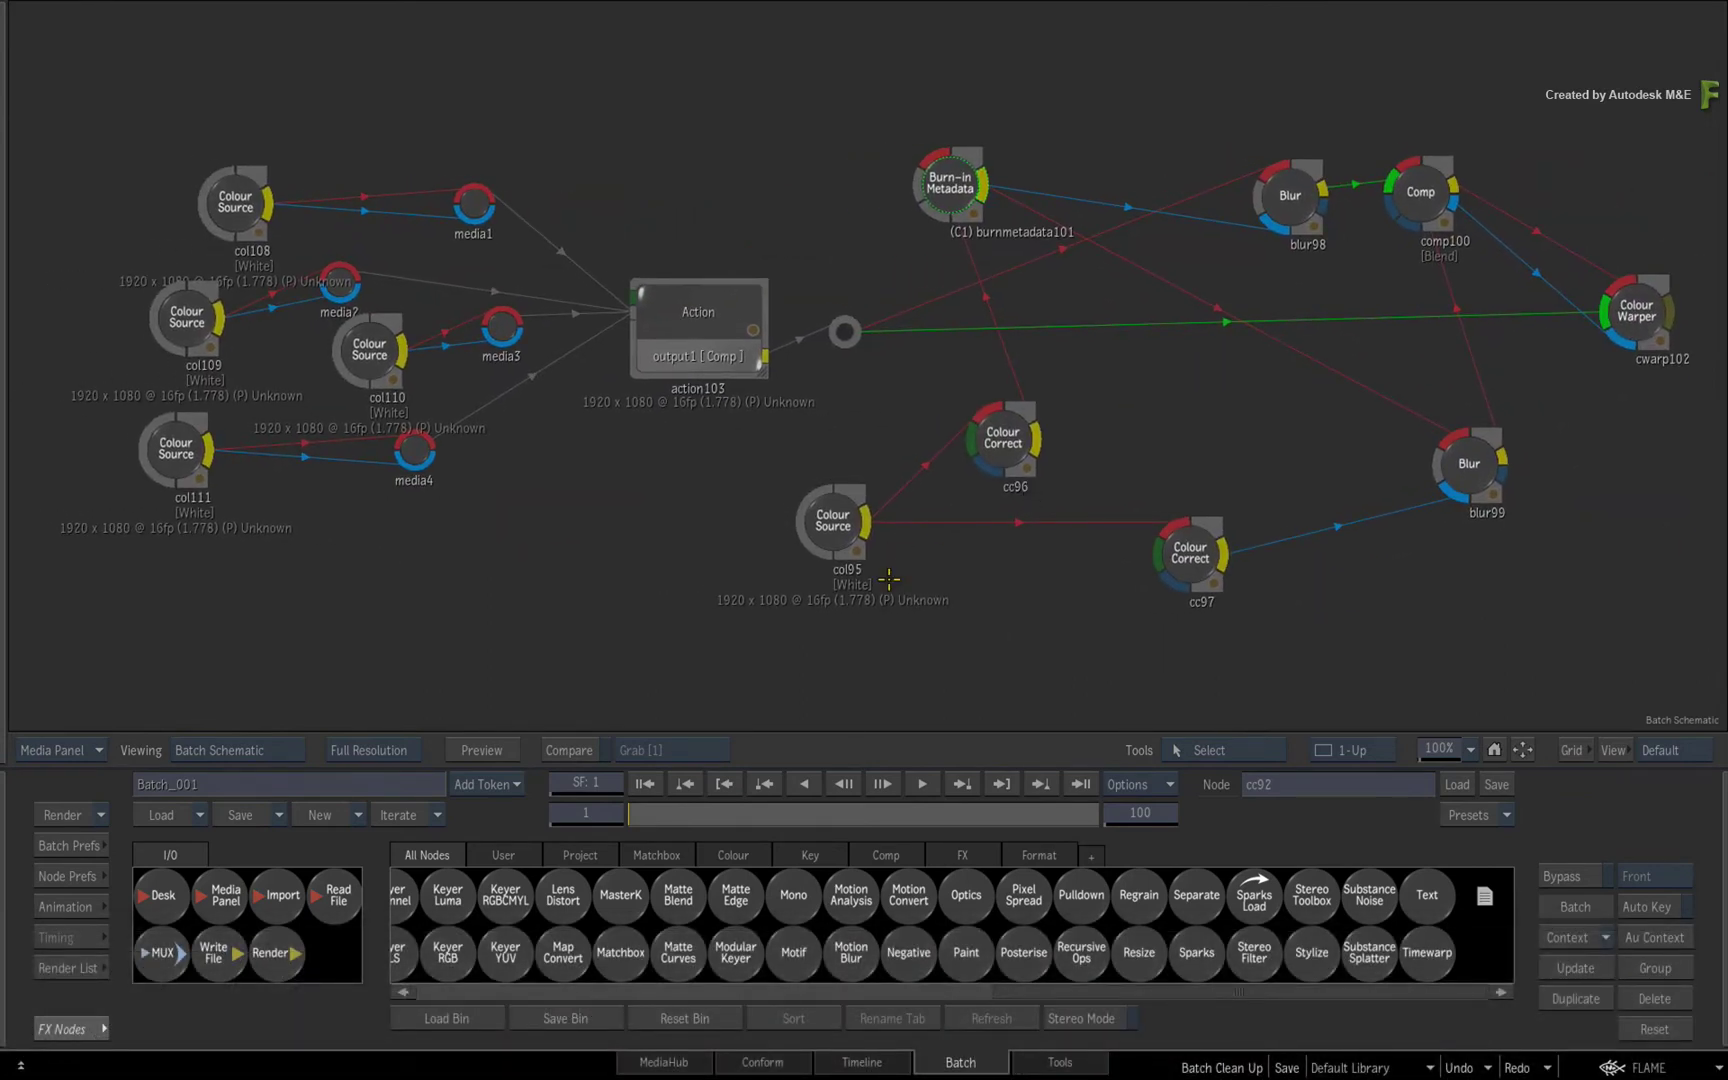
- Straighten the branch feeding blur99 with Clean Up Branch Upstream and shift it right and down
click(1468, 462)
drag(1468, 462, 1479, 477)
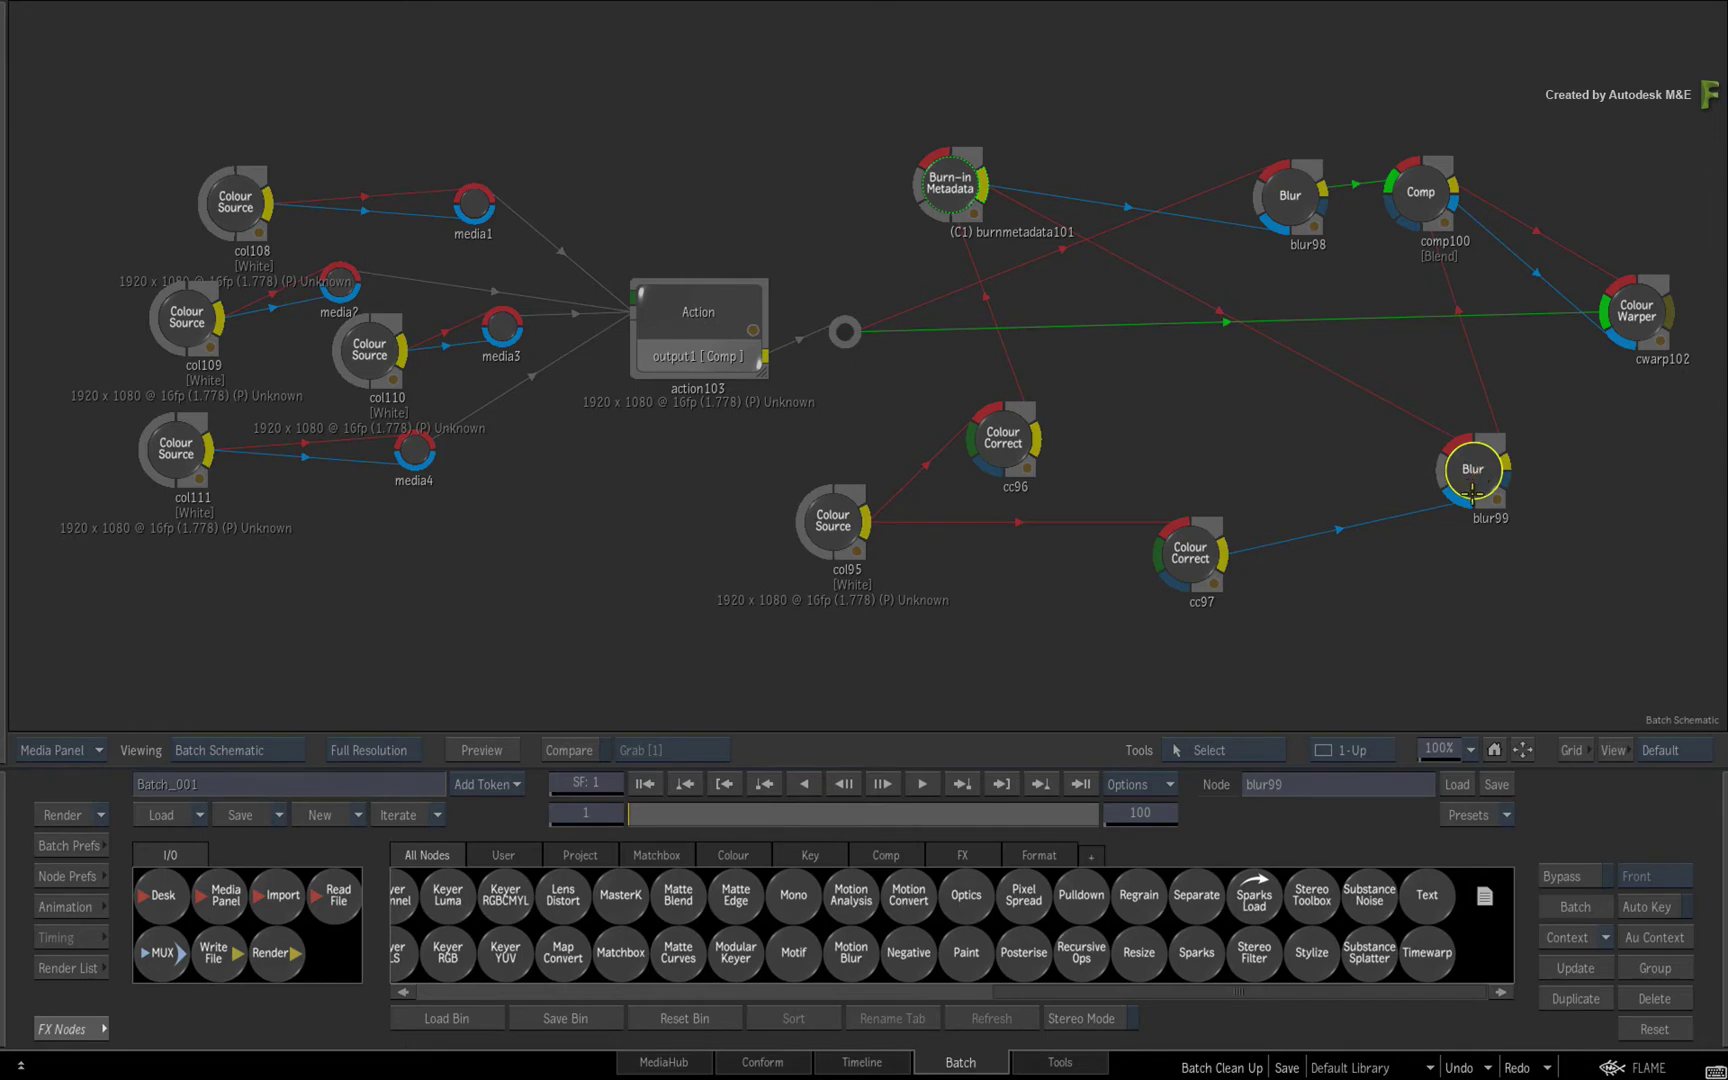
right_click(1472, 490)
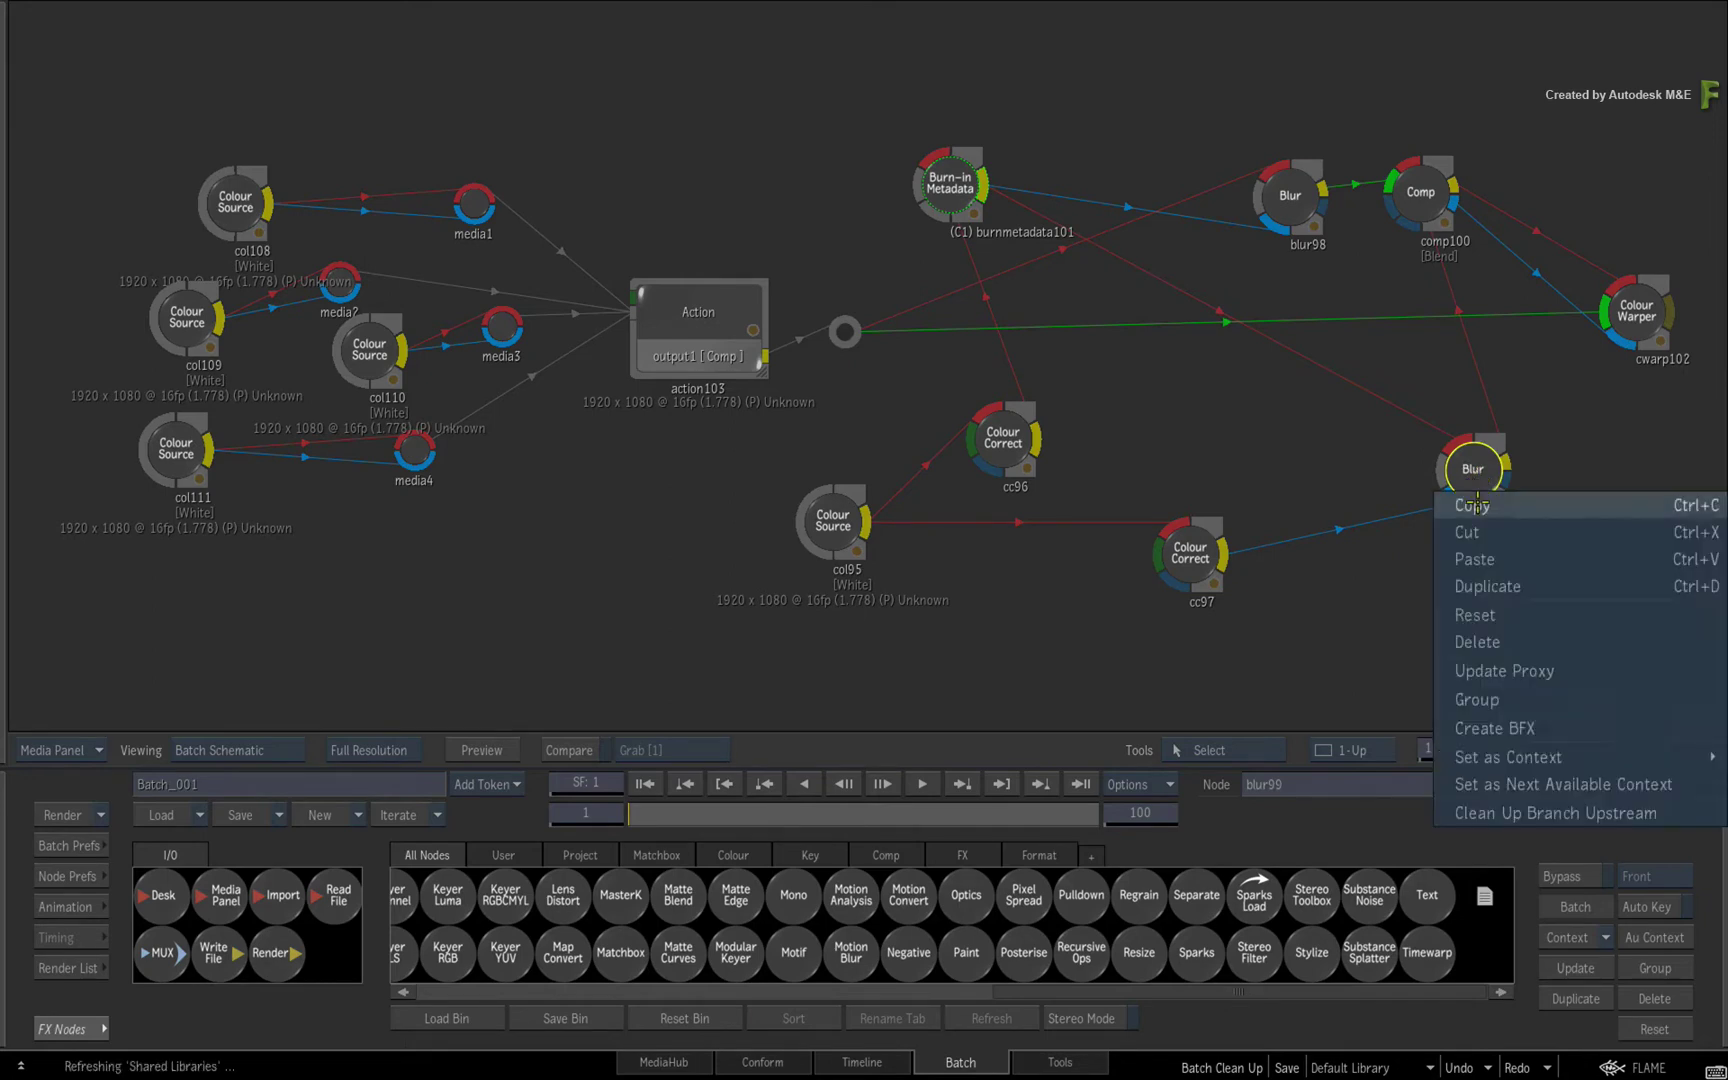
click(1538, 786)
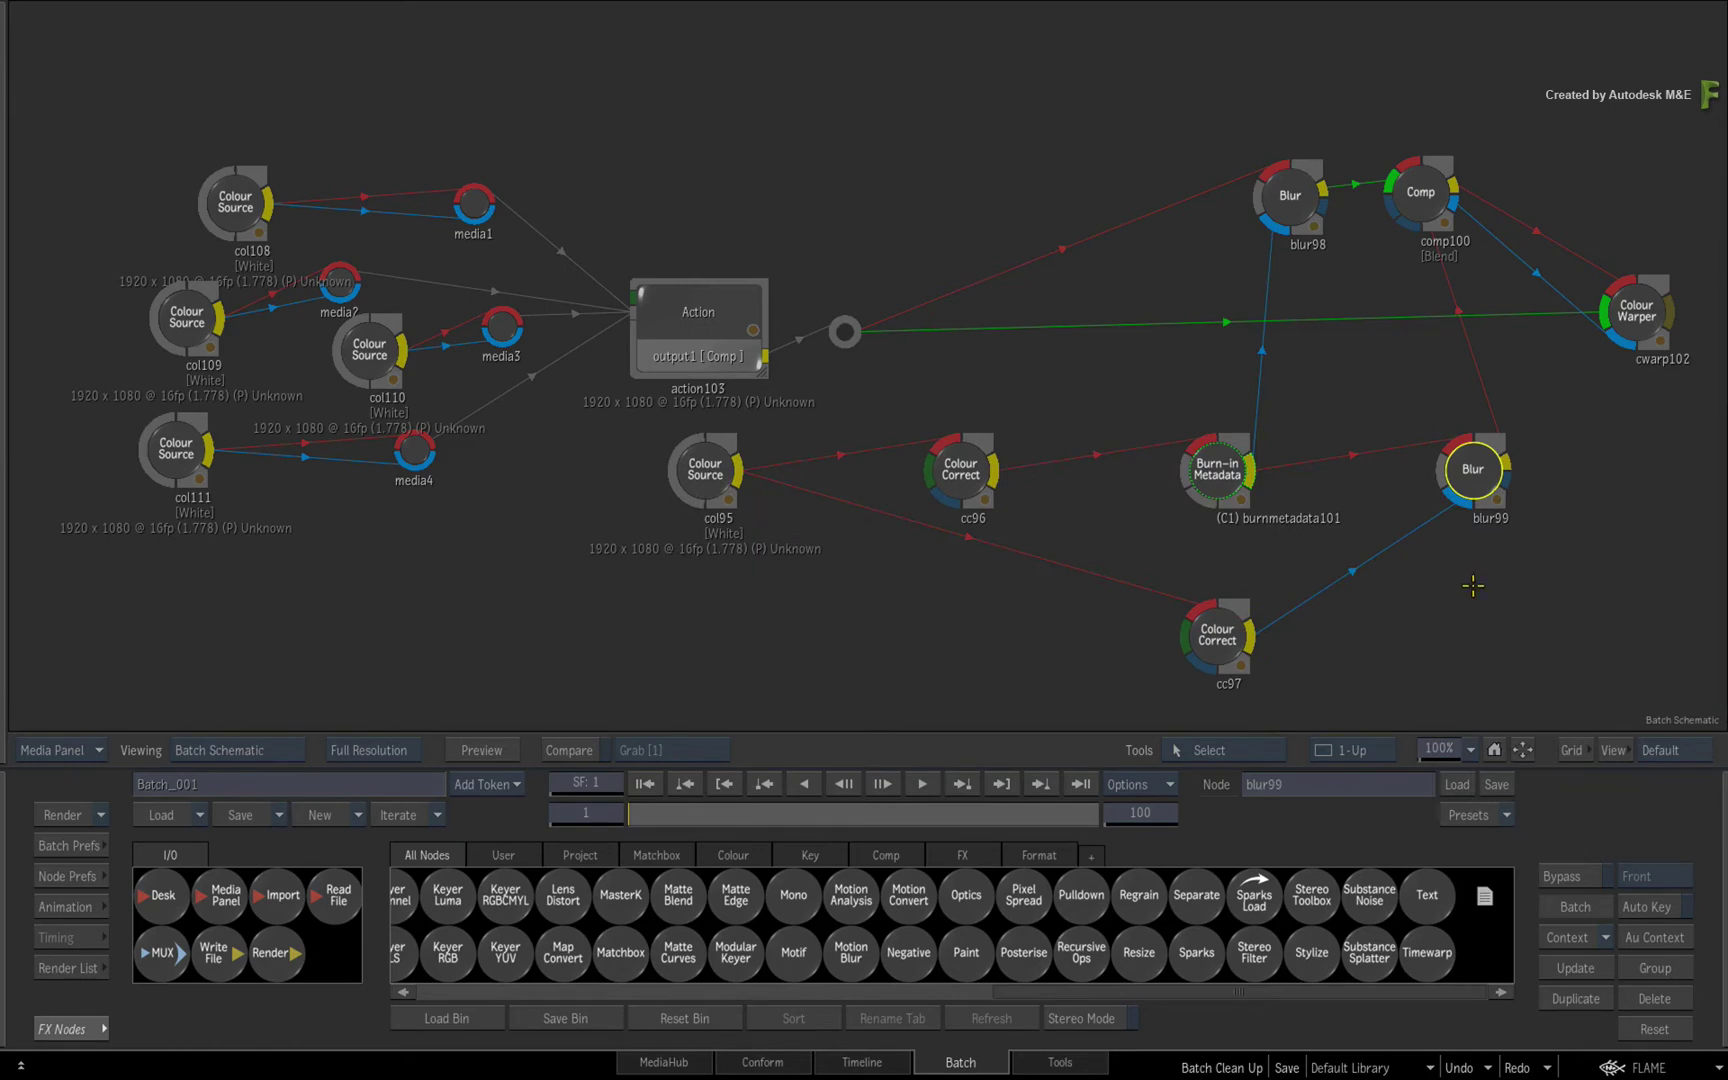
mouse_move(1473, 466)
mouse_down()
mouse_move(1493, 507)
mouse_move(1539, 509)
mouse_move(1490, 568)
mouse_up()
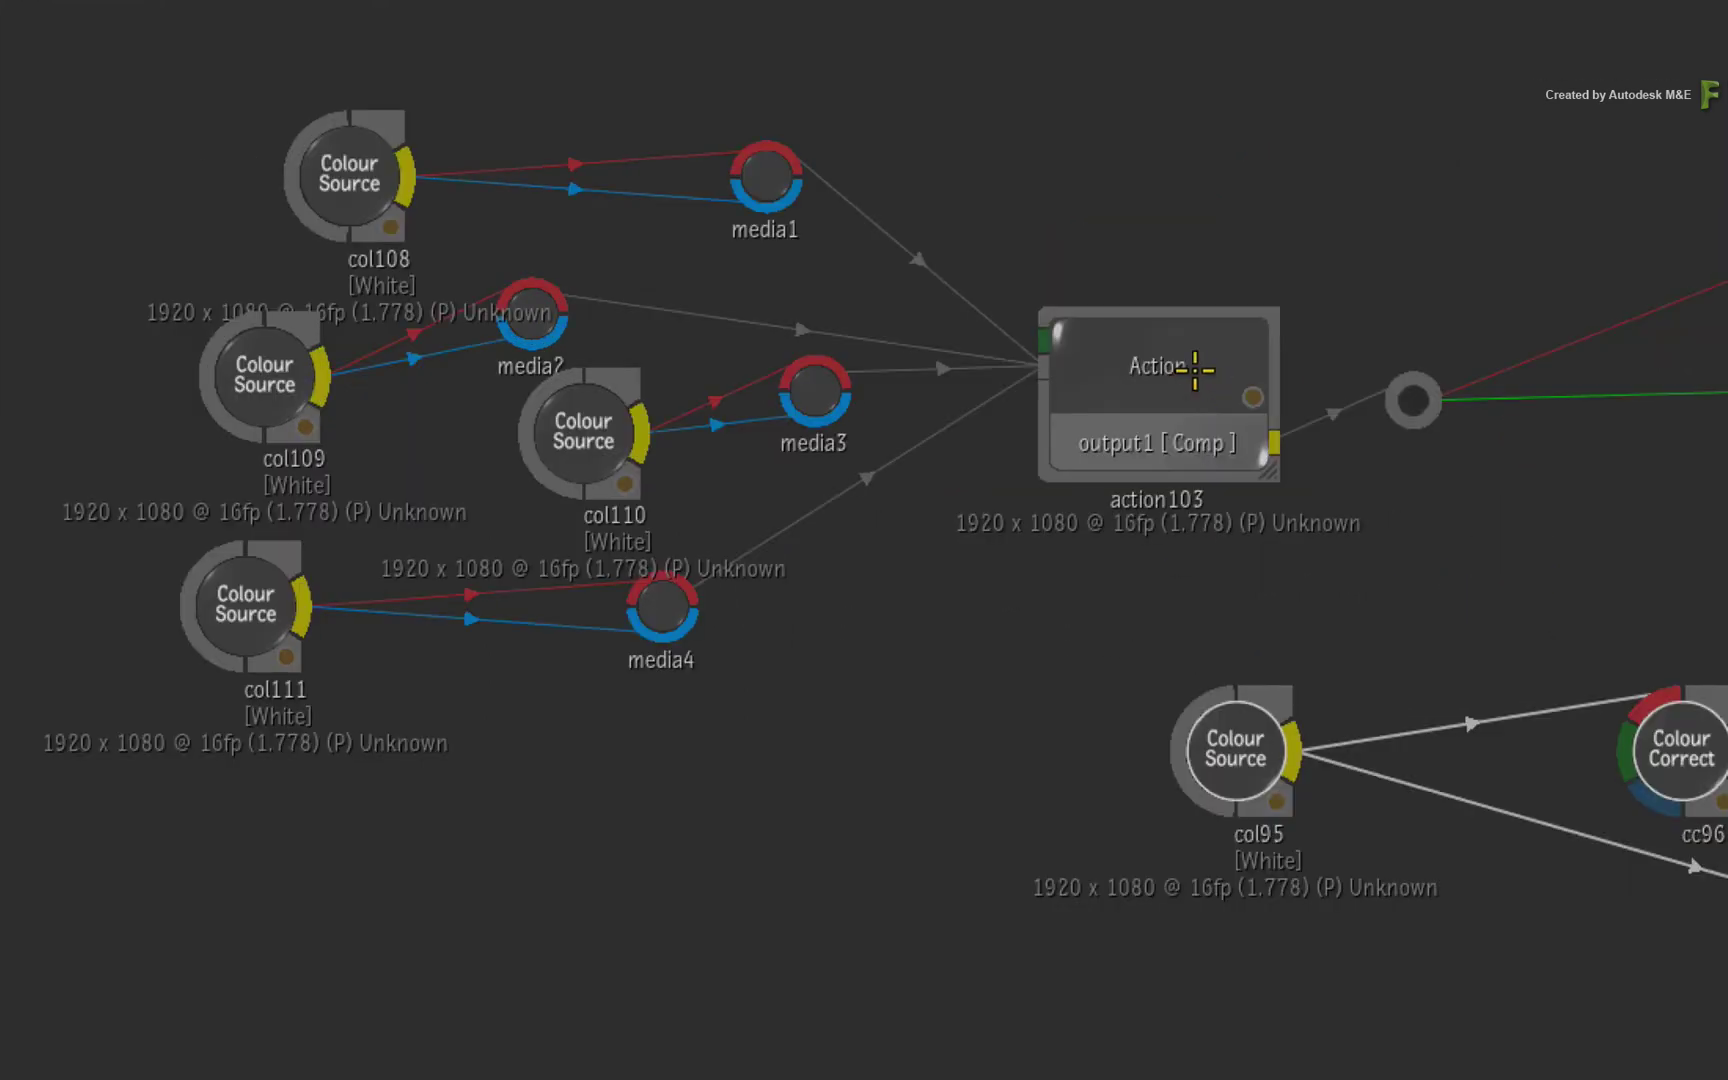
- Apply Clean Up Branch Upstream to action103, stacking col108–col111 and media1–media4 in a column
click(709, 323)
drag(1170, 385, 1165, 309)
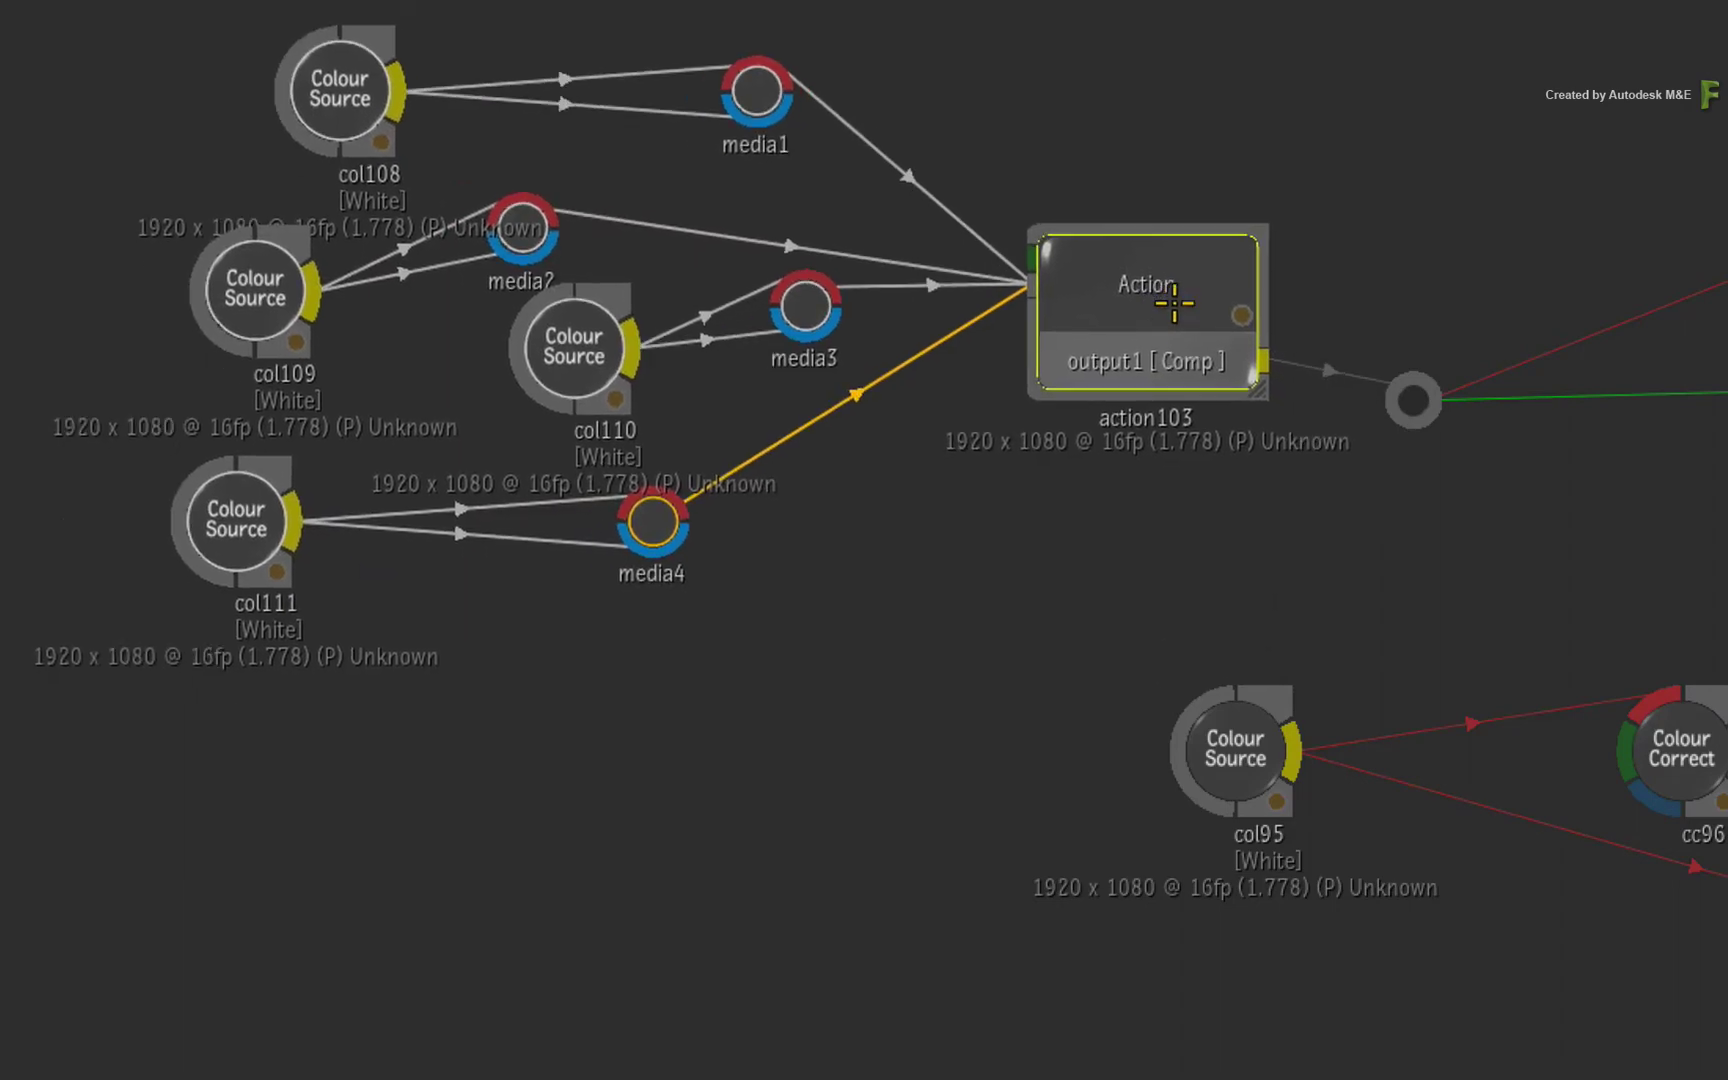
right_click(1170, 322)
click(1370, 893)
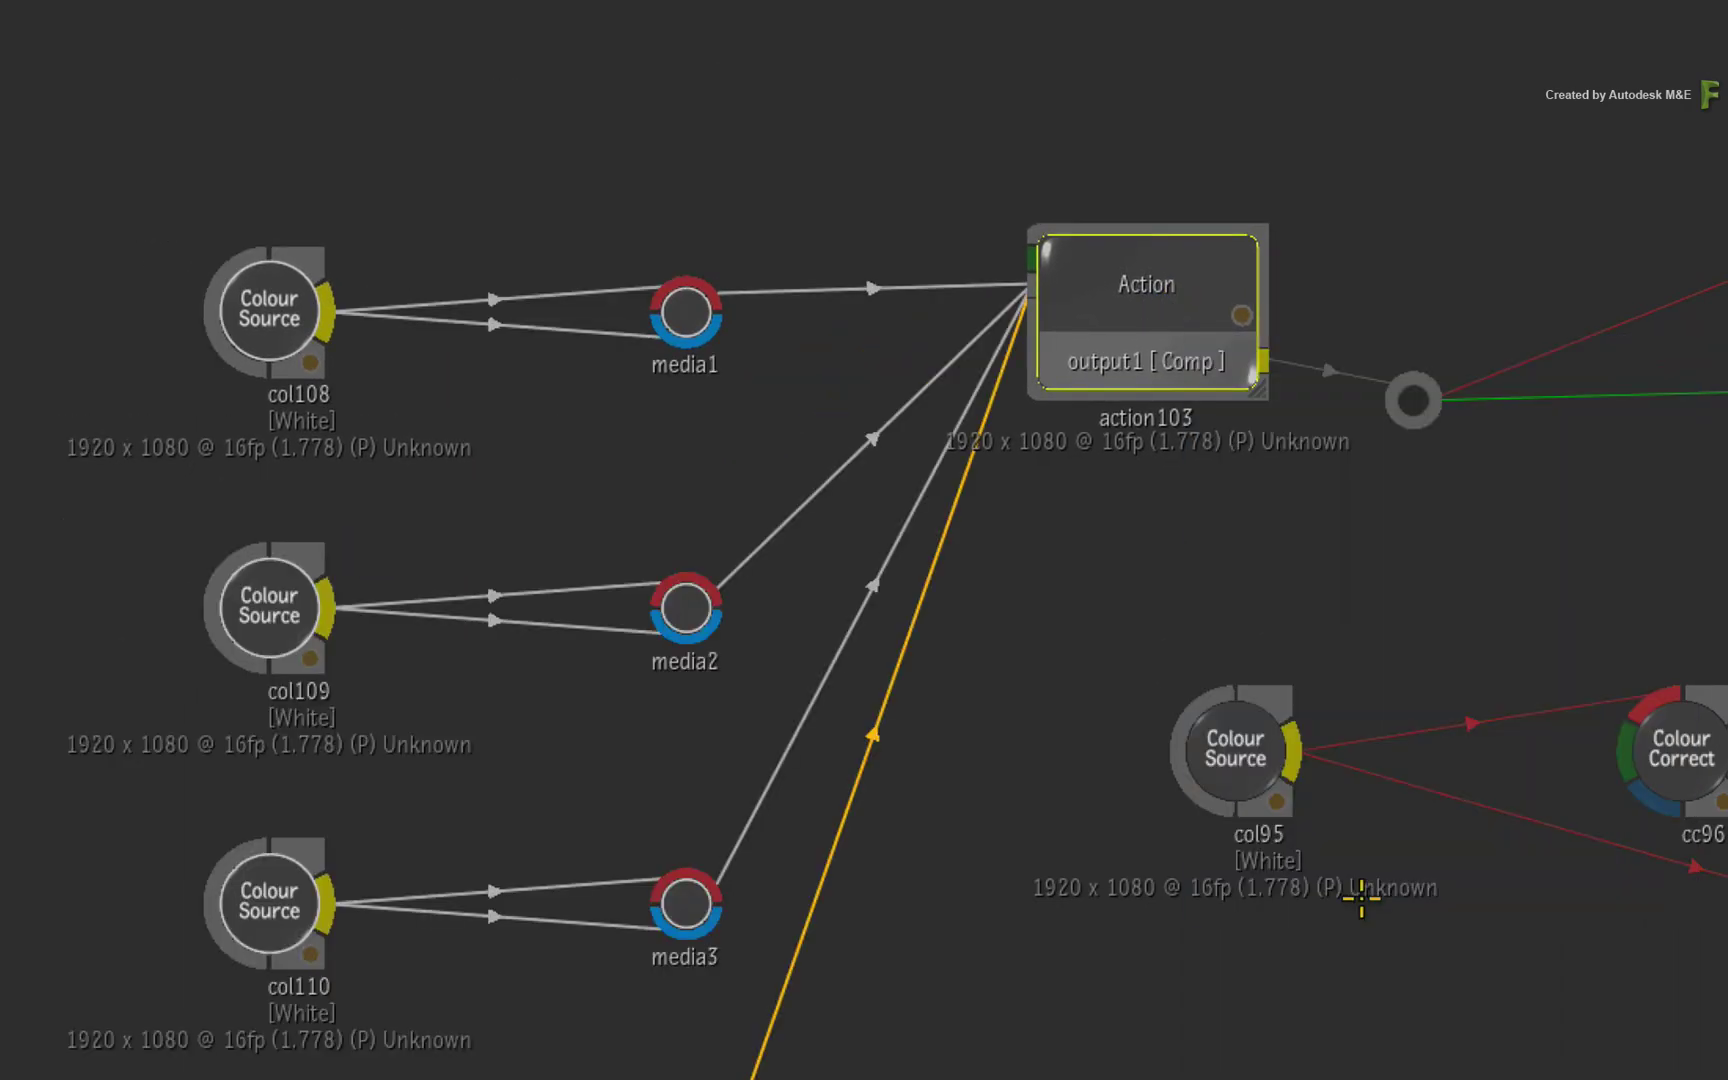
- Move the tidied action103 group up and left, then clear the selection
drag(1161, 262, 1080, 0)
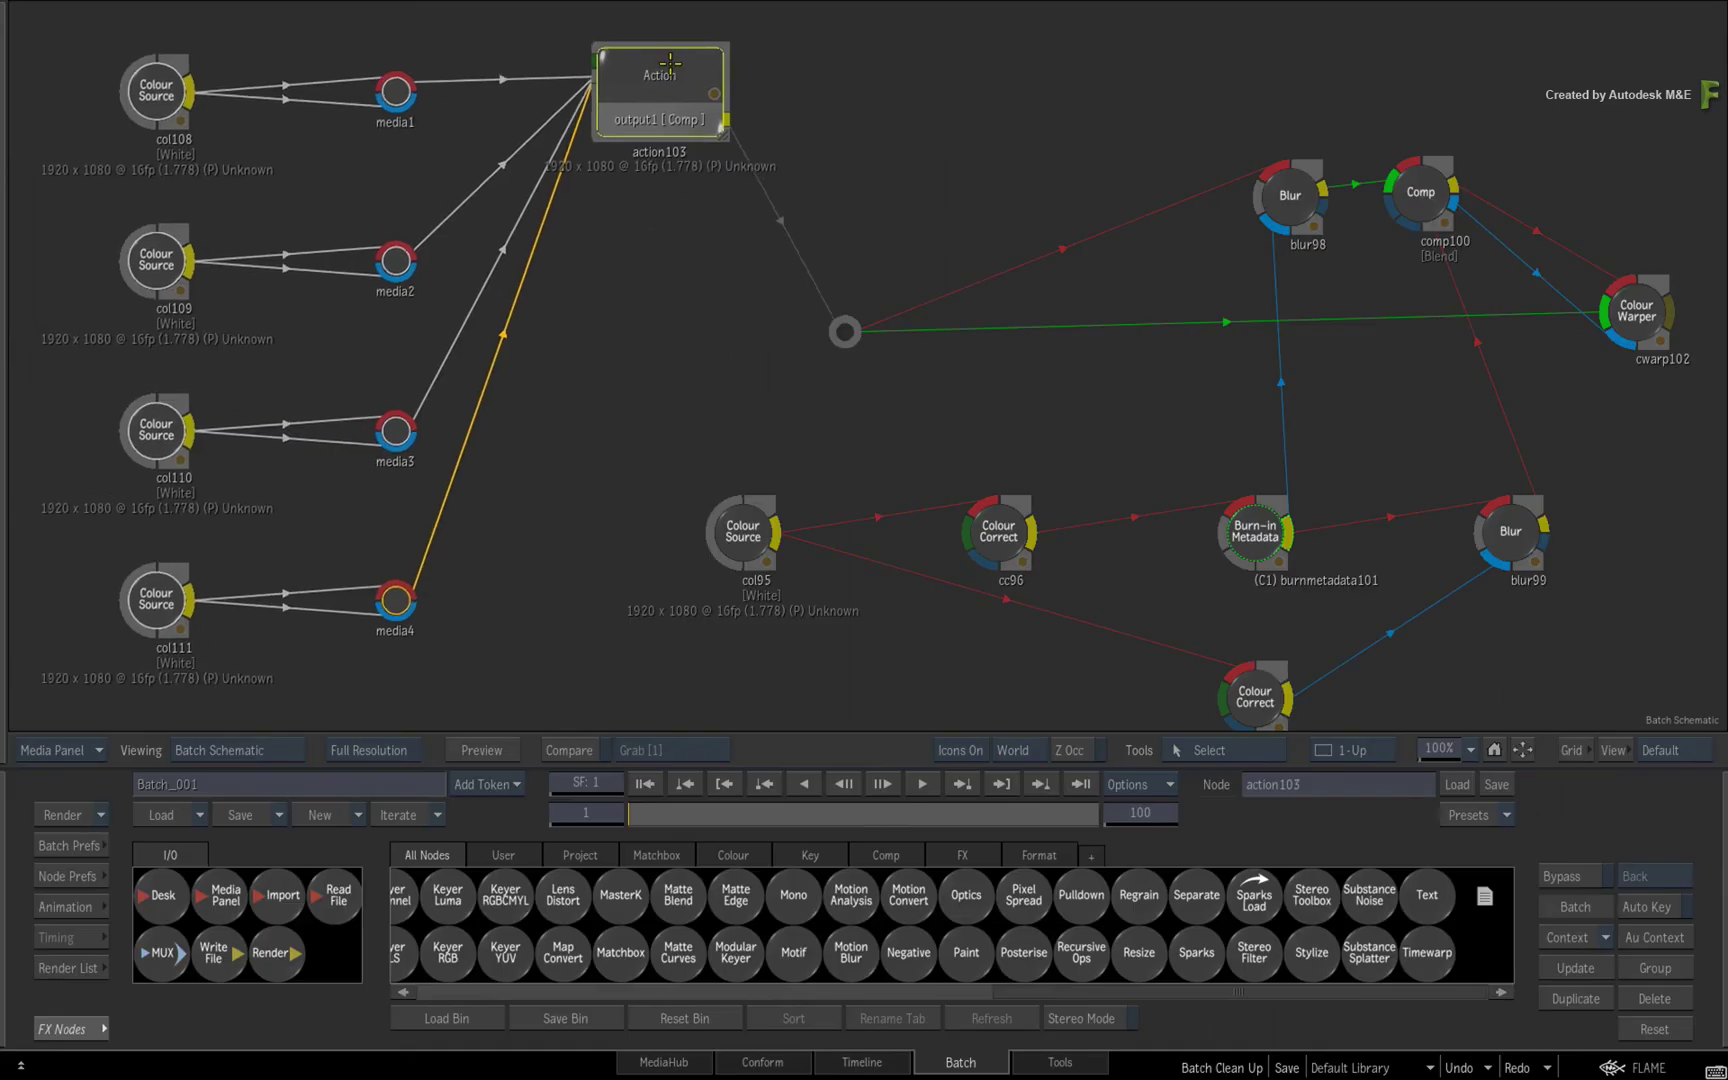
drag(670, 62, 674, 64)
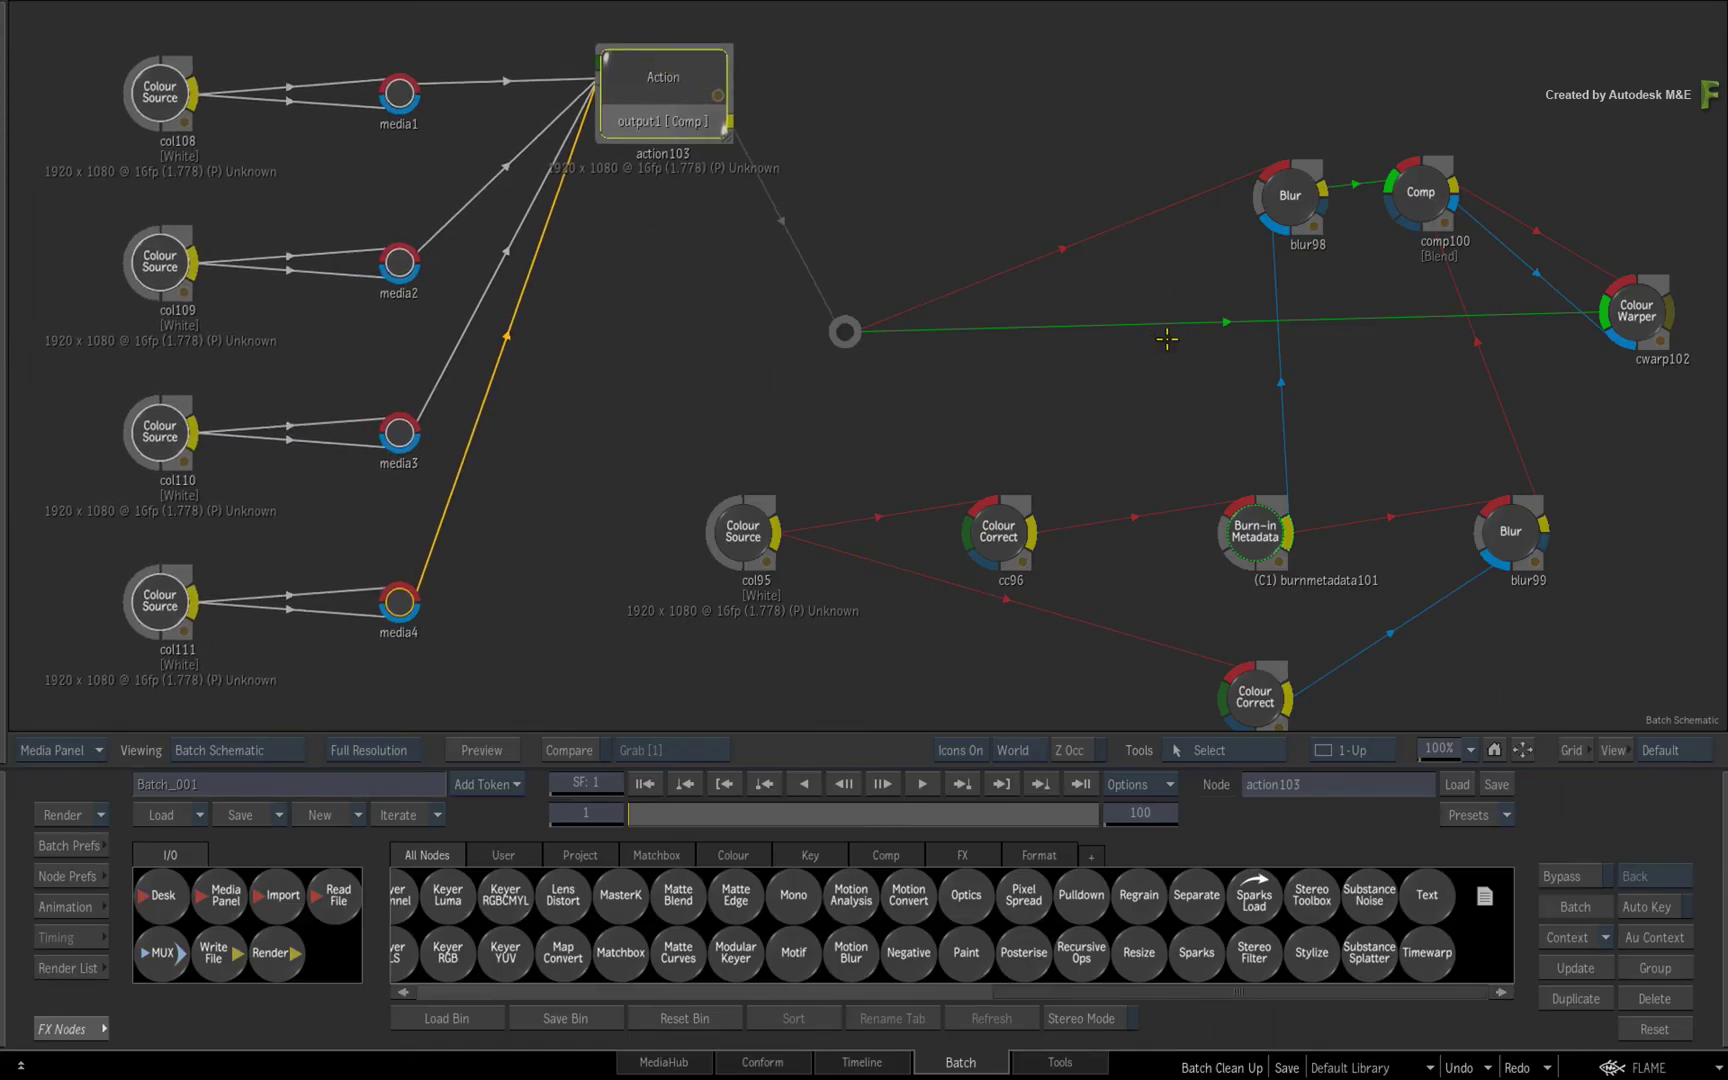
click(1111, 153)
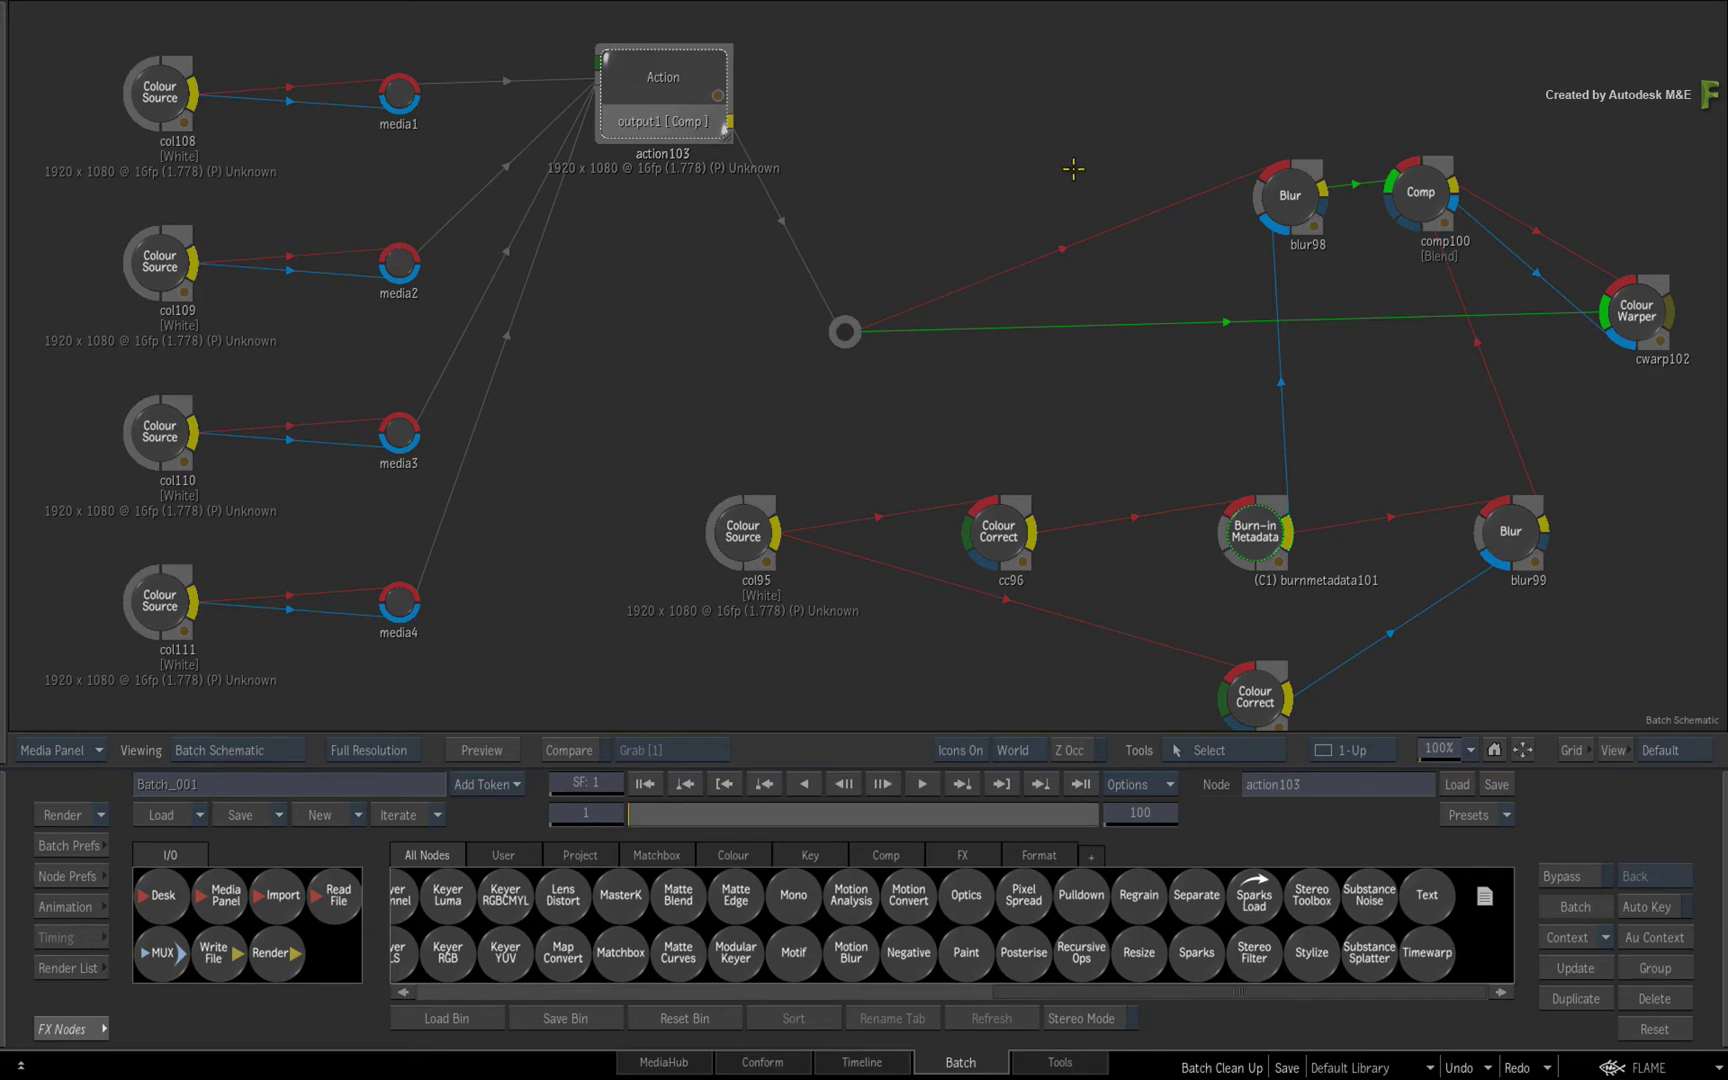
drag(1065, 154, 1064, 136)
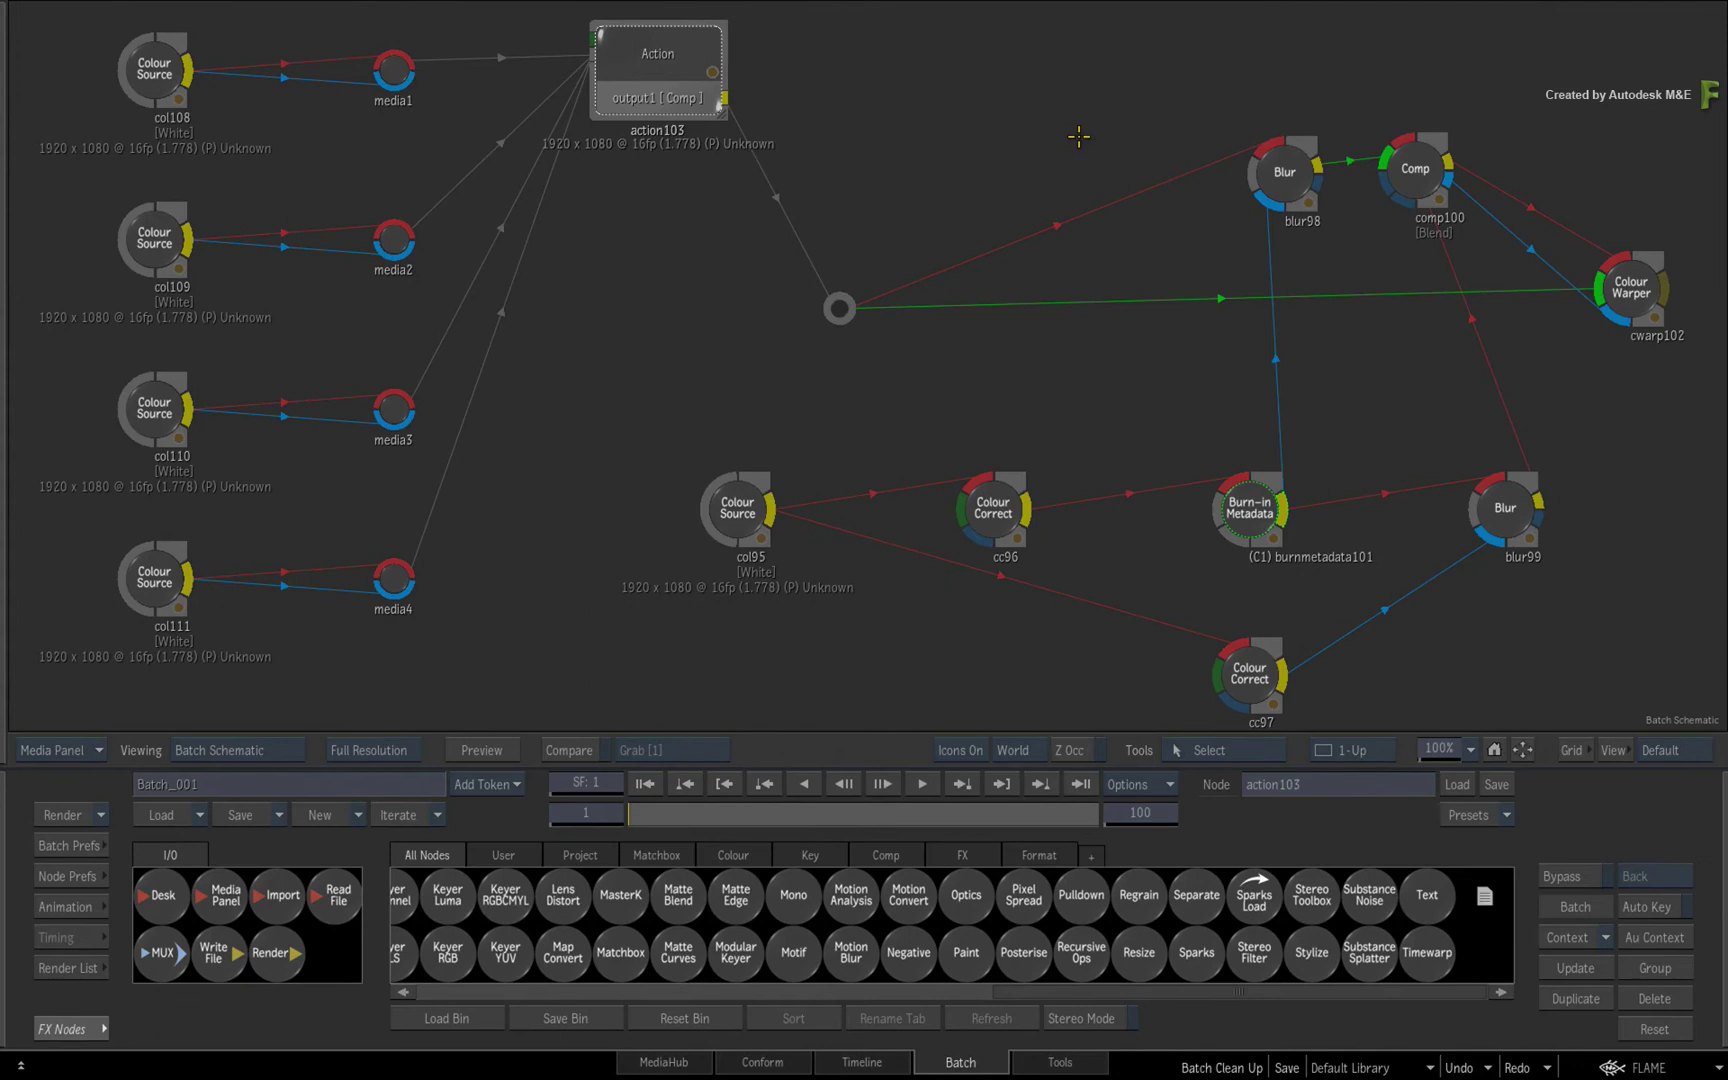